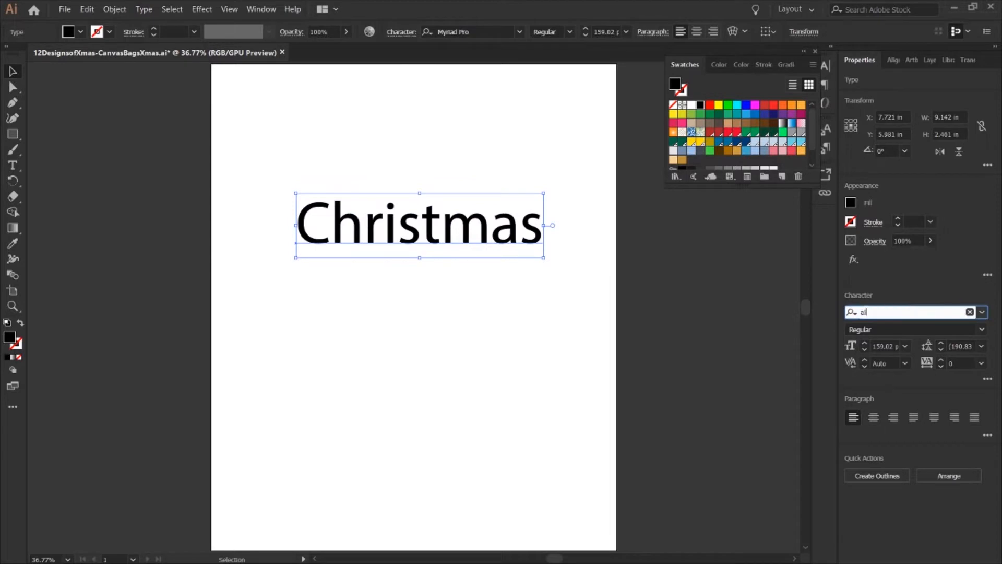
# Step: Set the Christmas text in the Al Fresco font and scale it up to about 275.73 pt across the upper artboard
pyautogui.press('Return')
pyautogui.moveTo(467, 194); pyautogui.dragTo(533, 156)
pyautogui.moveTo(296, 291); pyautogui.dragTo(275, 298)
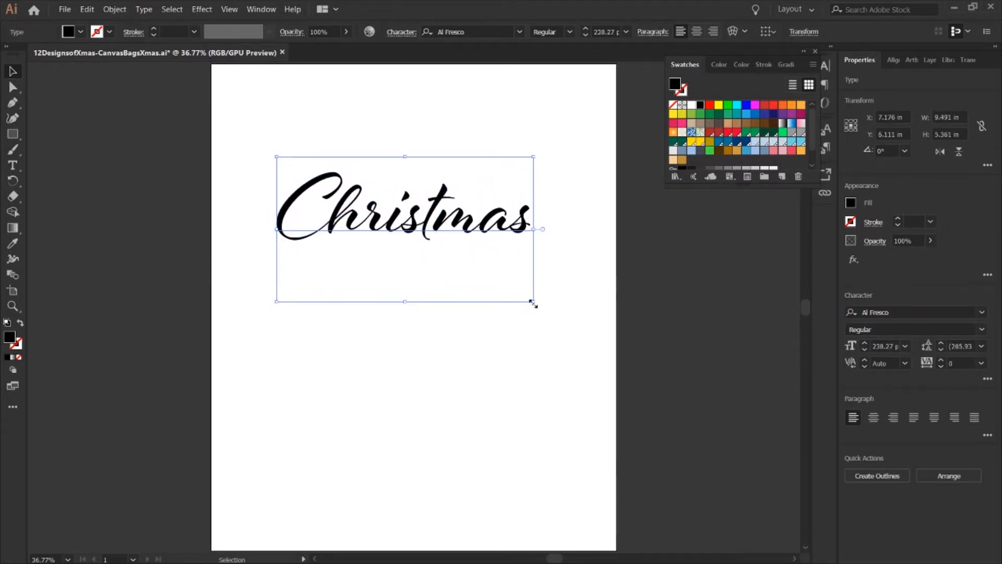
pyautogui.moveTo(533, 301); pyautogui.dragTo(546, 309)
pyautogui.moveTo(275, 156); pyautogui.dragTo(267, 152)
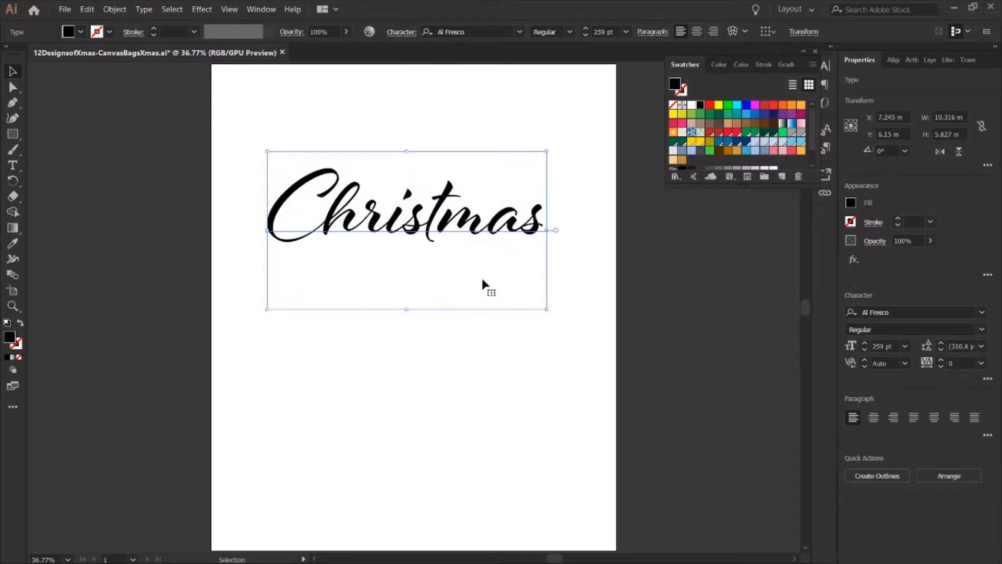
pyautogui.moveTo(548, 309); pyautogui.dragTo(564, 319)
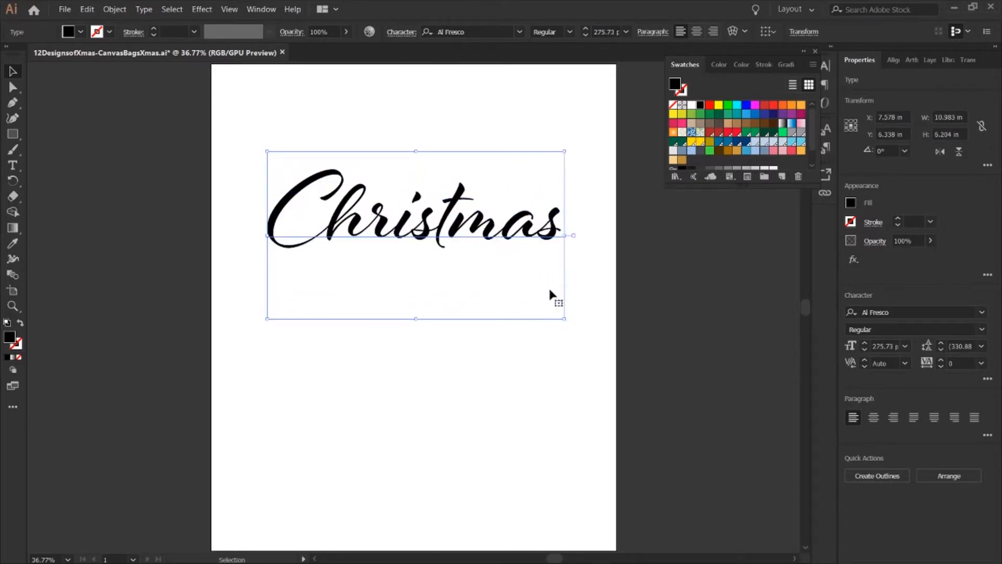
# Step: Fill the Christmas text with the medium green swatch and deselect it
pyautogui.click(763, 135)
pyautogui.click(755, 132)
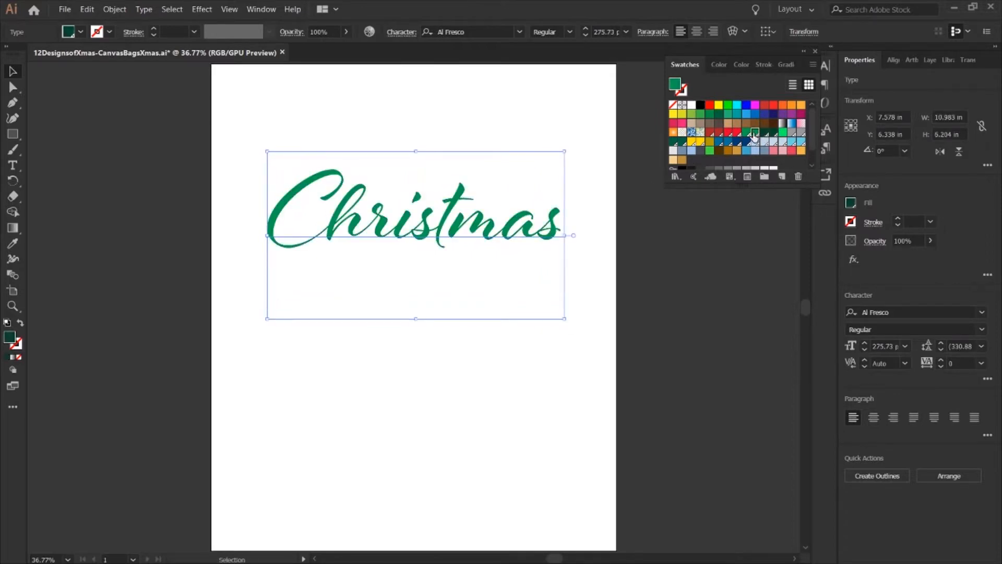
pyautogui.click(672, 262)
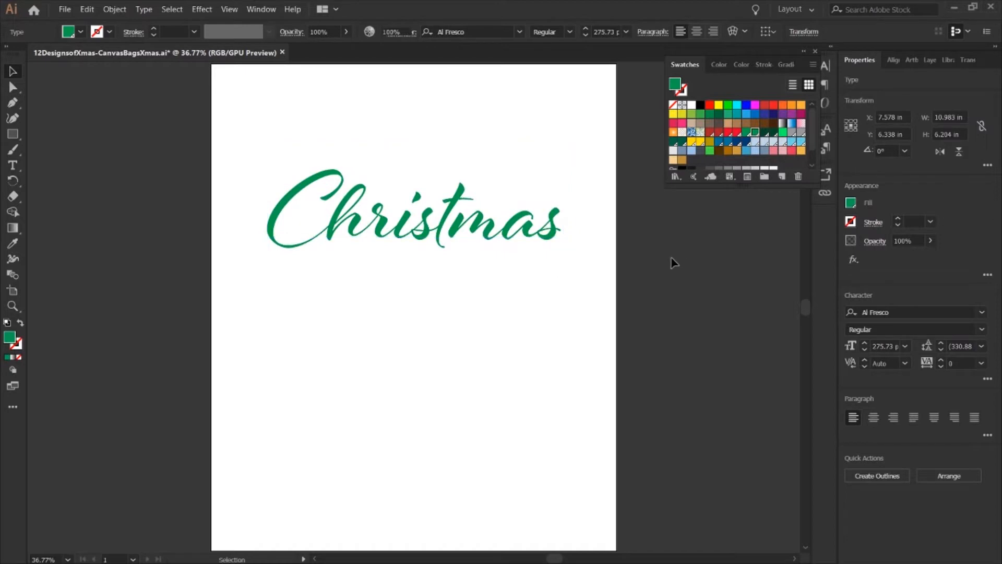
# Step: Draw a green rectangle about 8.89 by 1.57 in beneath Christmas and convert its four corners into soft curves
pyautogui.click(13, 134)
pyautogui.moveTo(297, 259)
pyautogui.mouseDown()
pyautogui.moveTo(555, 315)
pyautogui.moveTo(539, 302)
pyautogui.mouseUp()
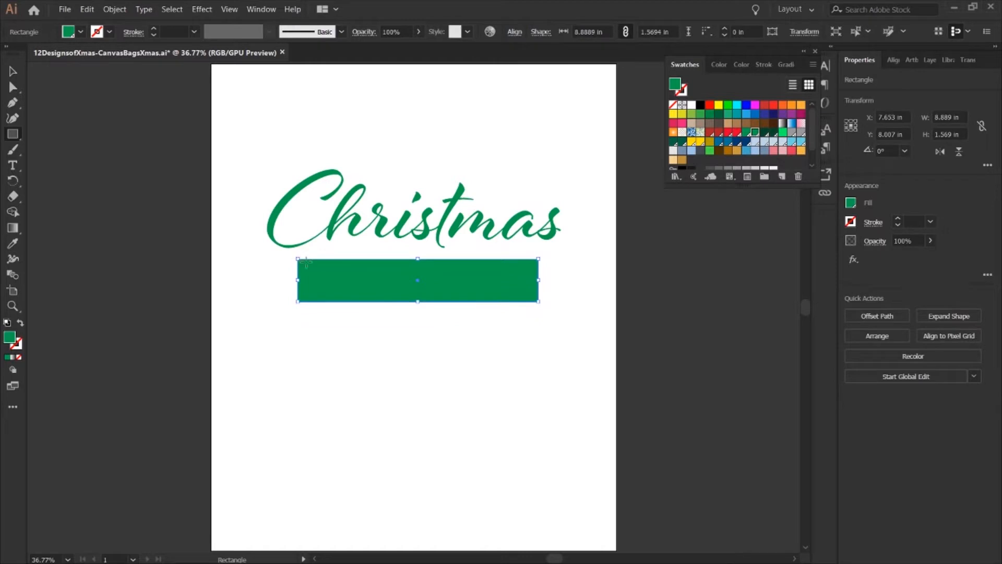
pyautogui.press('p')
pyautogui.press('alt')
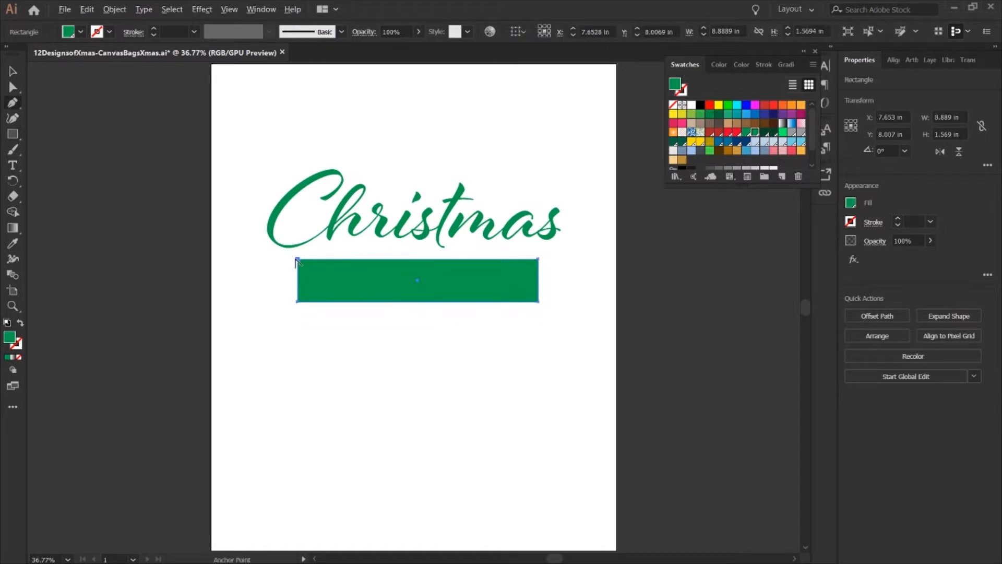
pyautogui.moveTo(297, 259); pyautogui.dragTo(301, 253)
pyautogui.moveTo(297, 302); pyautogui.dragTo(242, 301)
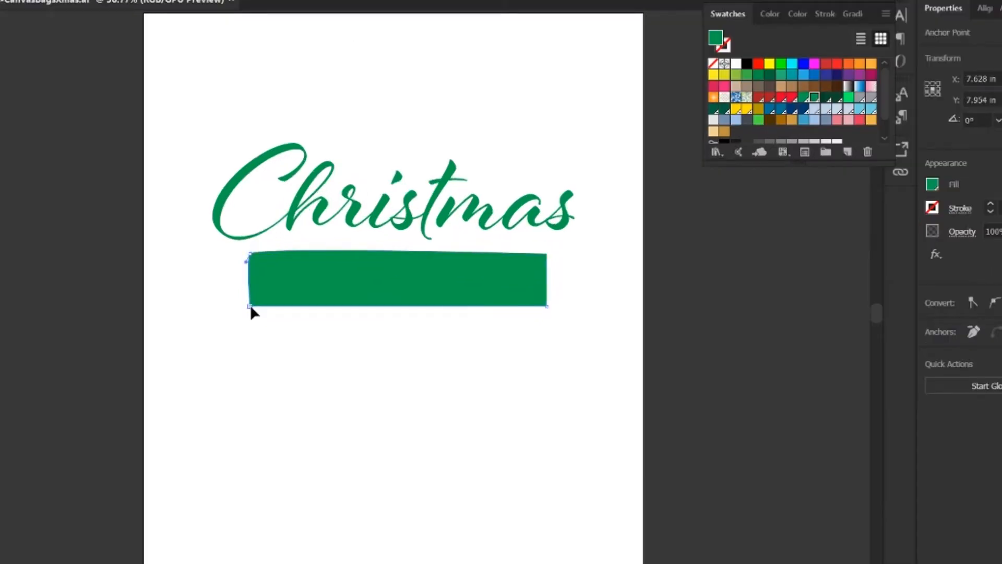
pyautogui.moveTo(547, 307); pyautogui.dragTo(537, 316)
pyautogui.moveTo(547, 254); pyautogui.dragTo(556, 263)
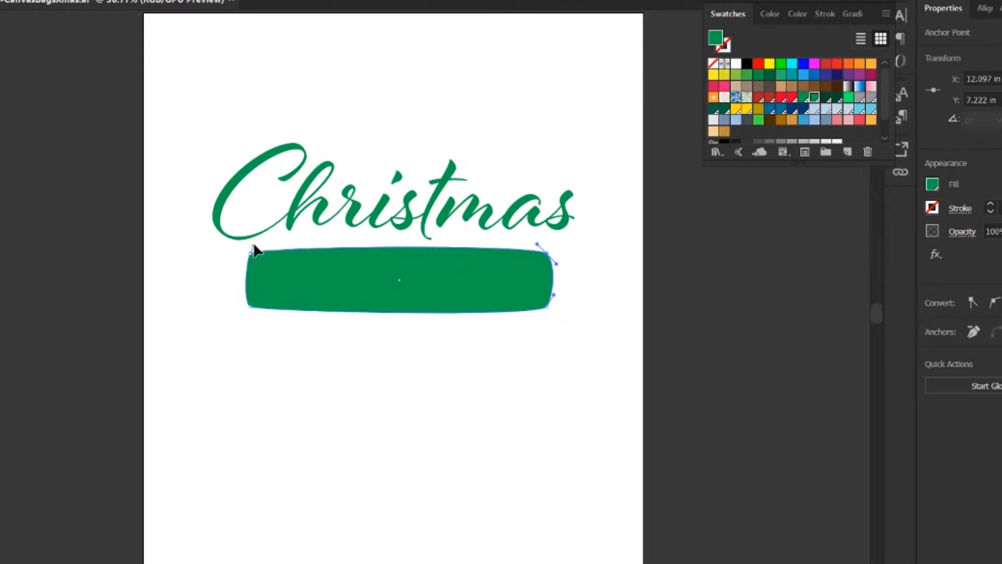
pyautogui.moveTo(252, 250); pyautogui.dragTo(257, 239)
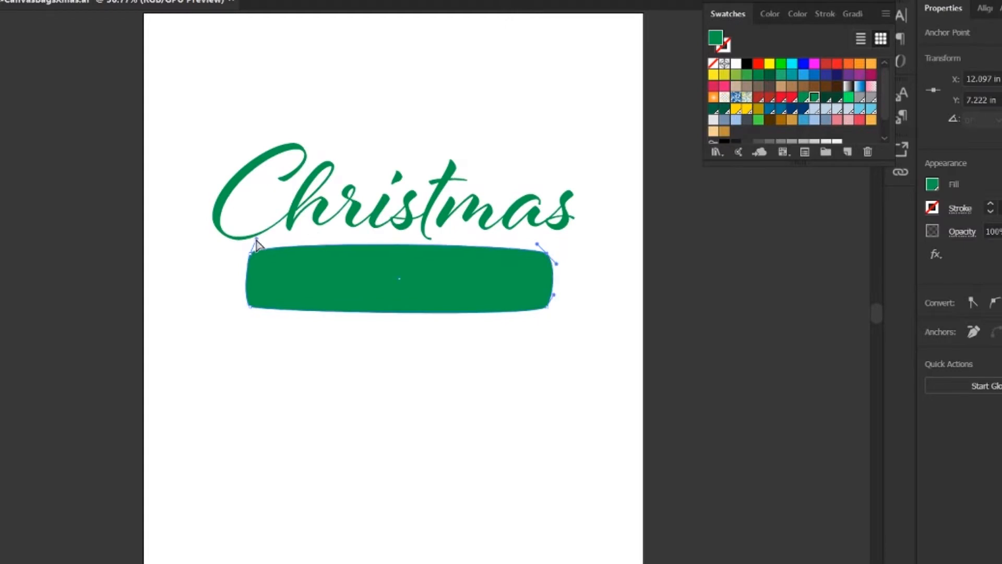
# Step: Bow the banner downward using anchor points added midway on its top and bottom edges, and narrow it slightly
pyautogui.click(393, 244)
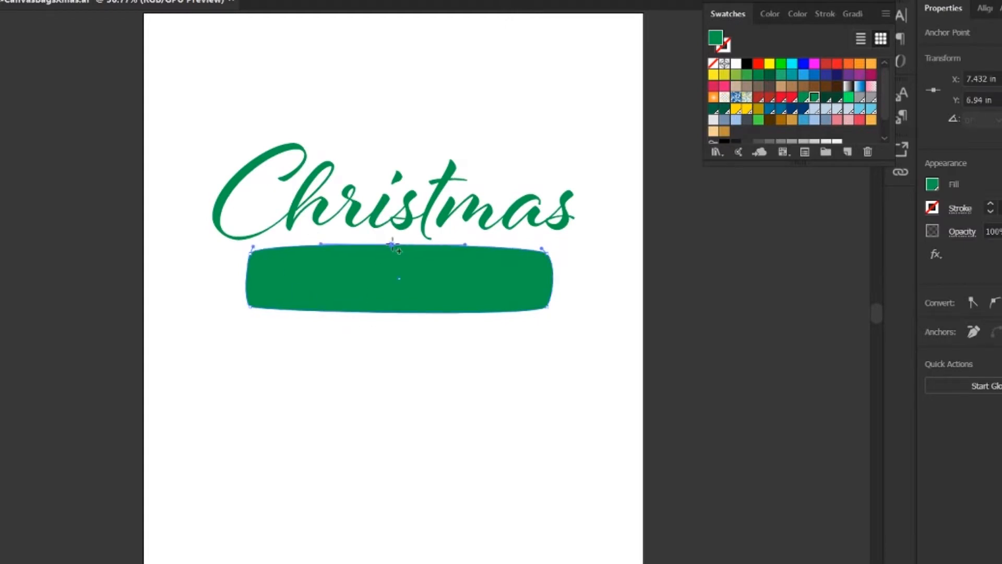
pyautogui.click(395, 312)
pyautogui.moveTo(394, 312); pyautogui.dragTo(404, 284)
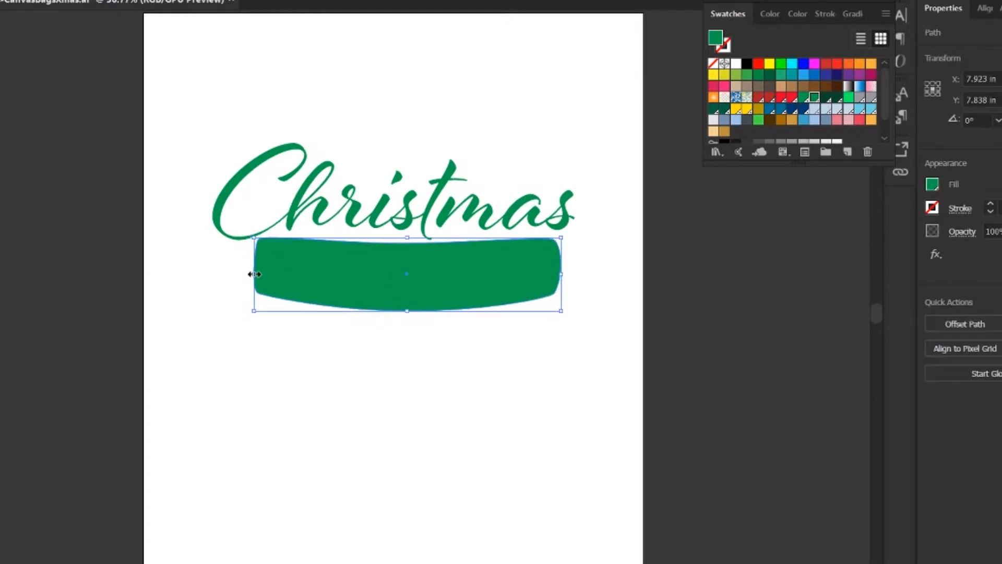
pyautogui.moveTo(254, 274); pyautogui.dragTo(261, 274)
pyautogui.click(417, 379)
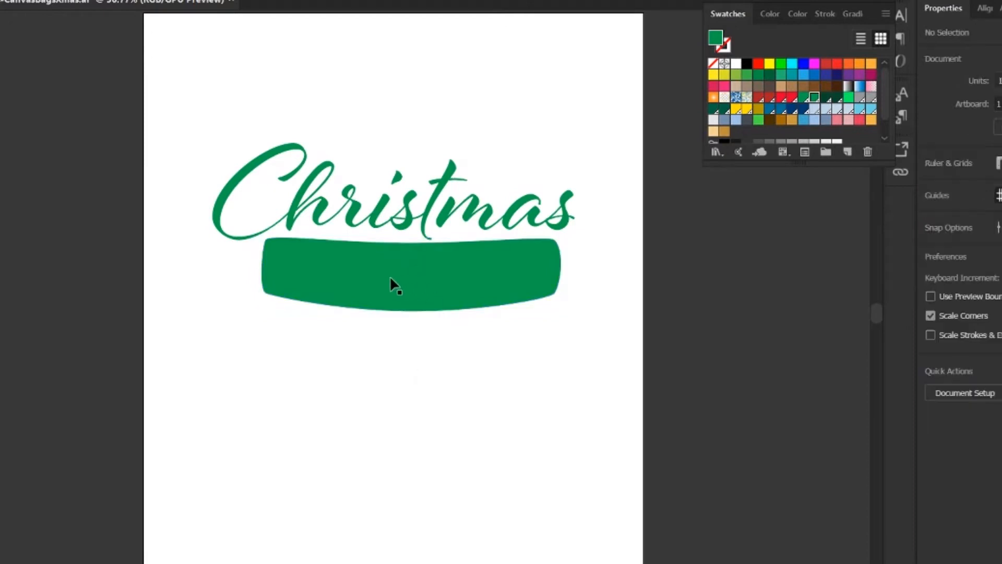
# Step: Draw a small green square below the banner and pull a V-shaped notch into its left side
pyautogui.press('m')
pyautogui.moveTo(315, 340); pyautogui.dragTo(384, 407)
pyautogui.press('p')
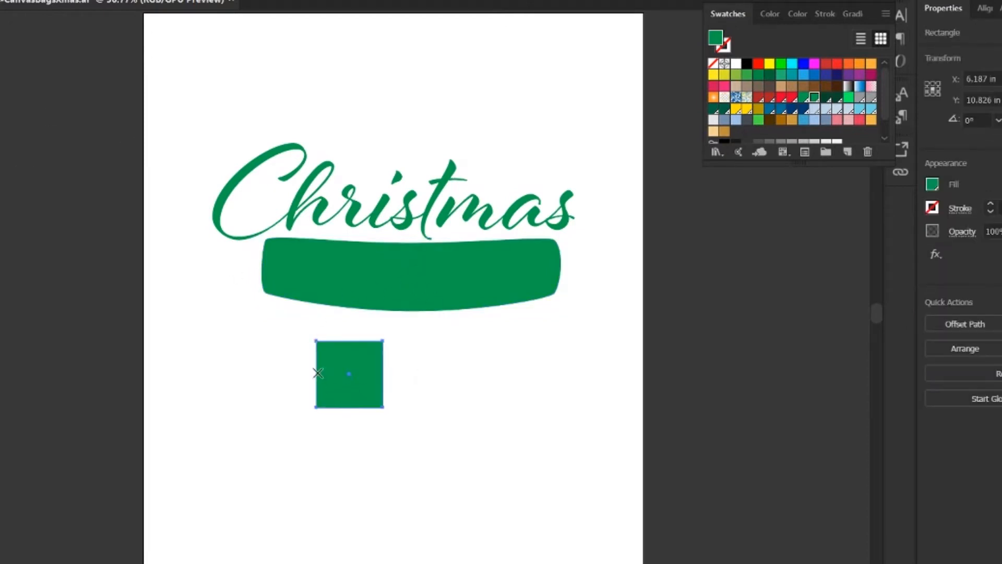
pyautogui.click(316, 374)
pyautogui.moveTo(316, 374); pyautogui.dragTo(348, 374)
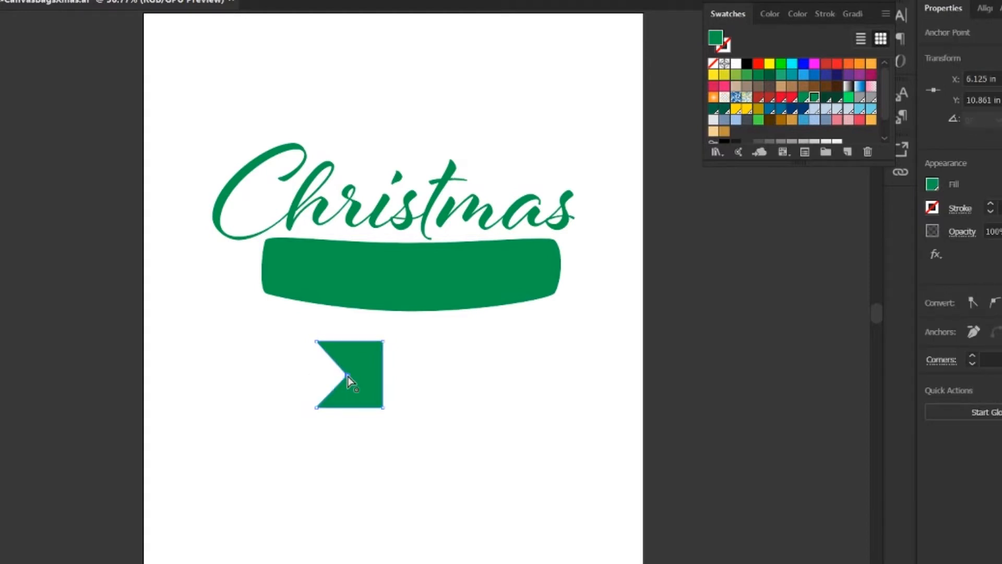
# Step: Raise the ribbon tail's lower-left tip and curve its lower, right and upper edges to match the banner
pyautogui.moveTo(316, 408); pyautogui.dragTo(314, 386)
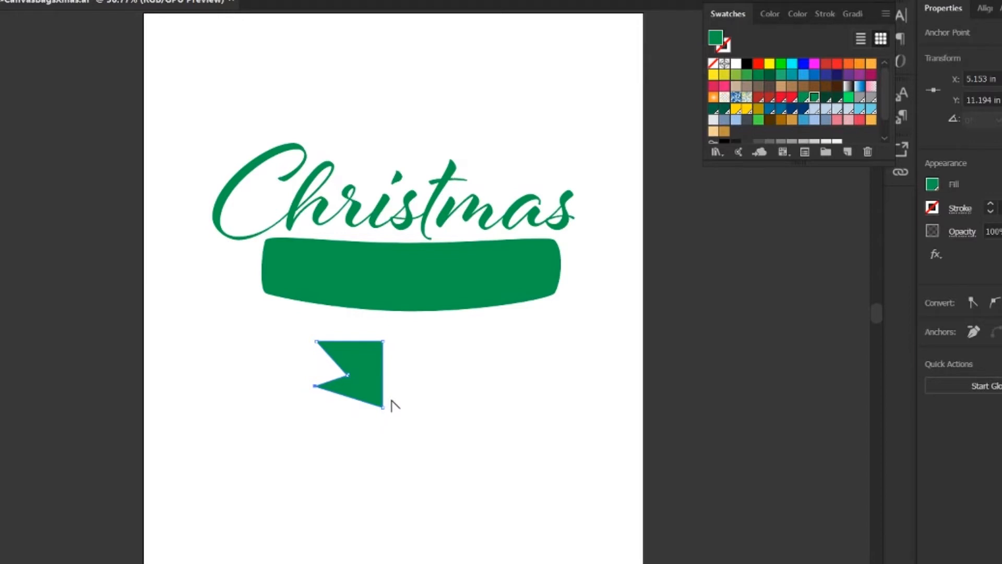
pyautogui.moveTo(383, 406); pyautogui.dragTo(399, 400)
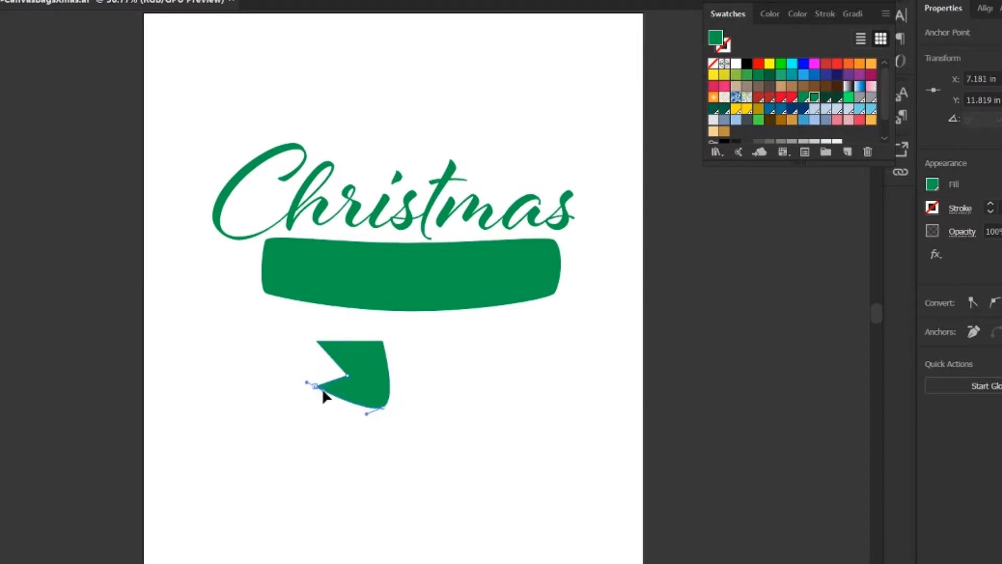
pyautogui.moveTo(322, 390)
pyautogui.mouseDown()
pyautogui.moveTo(308, 376)
pyautogui.moveTo(325, 384)
pyautogui.mouseUp()
pyautogui.moveTo(317, 342); pyautogui.dragTo(384, 349)
pyautogui.press('a')
pyautogui.press('v')
pyautogui.press('a')
pyautogui.click(372, 394)
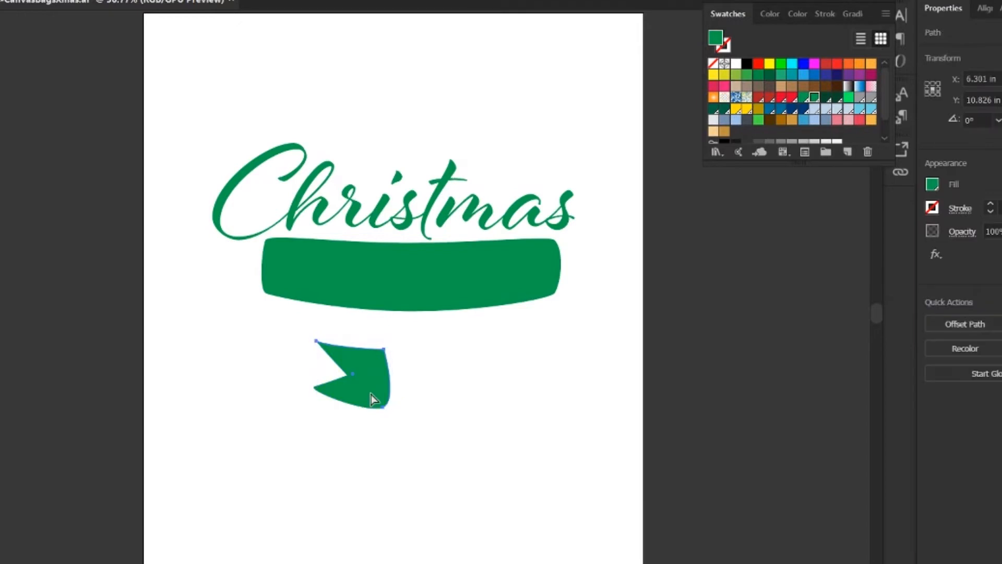
pyautogui.press('o')
pyautogui.moveTo(371, 393); pyautogui.dragTo(186, 264)
pyautogui.press('v')
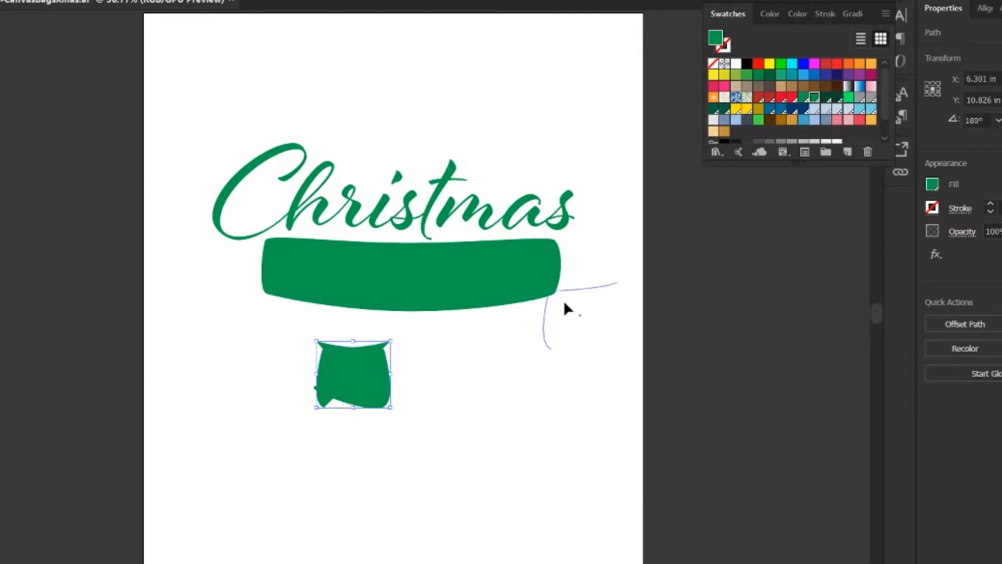
pyautogui.moveTo(564, 302); pyautogui.dragTo(567, 276)
pyautogui.press('Delete')
# Step: Create a mirrored copy of the ribbon tail and place it at the banner's right end
pyautogui.click(352, 399)
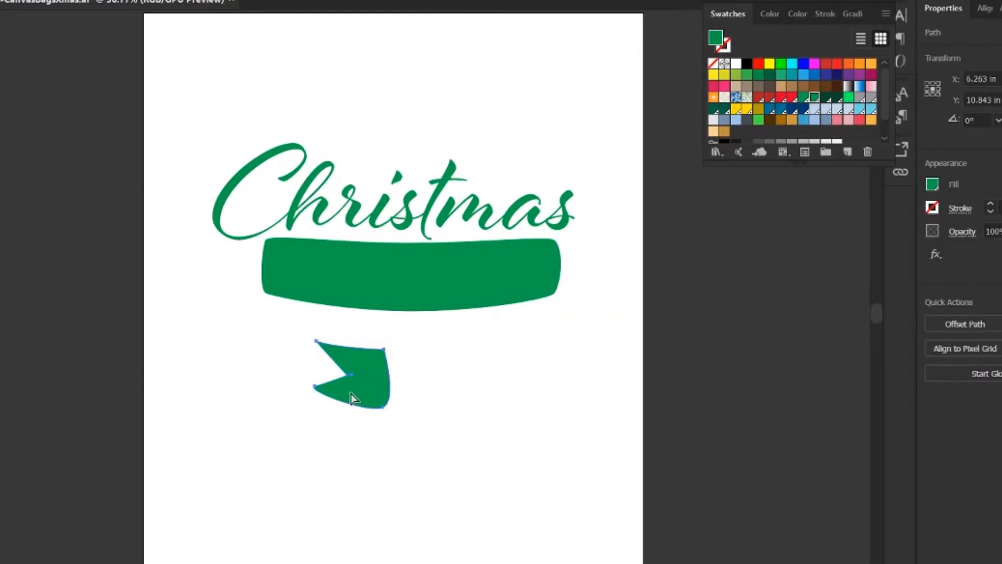
pyautogui.press('o')
pyautogui.press('v')
pyautogui.moveTo(351, 393); pyautogui.dragTo(565, 285)
# Step: Flatten the original ribbon tail slightly and position it at the banner's left end, level with the right tail
pyautogui.click(365, 395)
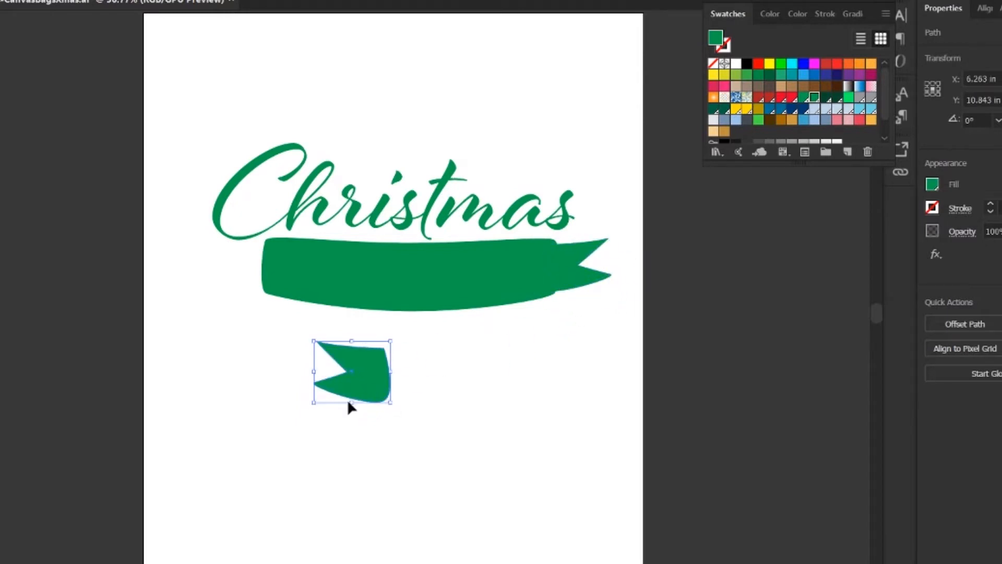
pyautogui.moveTo(267, 271); pyautogui.dragTo(251, 291)
pyautogui.click(249, 296)
pyautogui.click(241, 278)
pyautogui.click(242, 260)
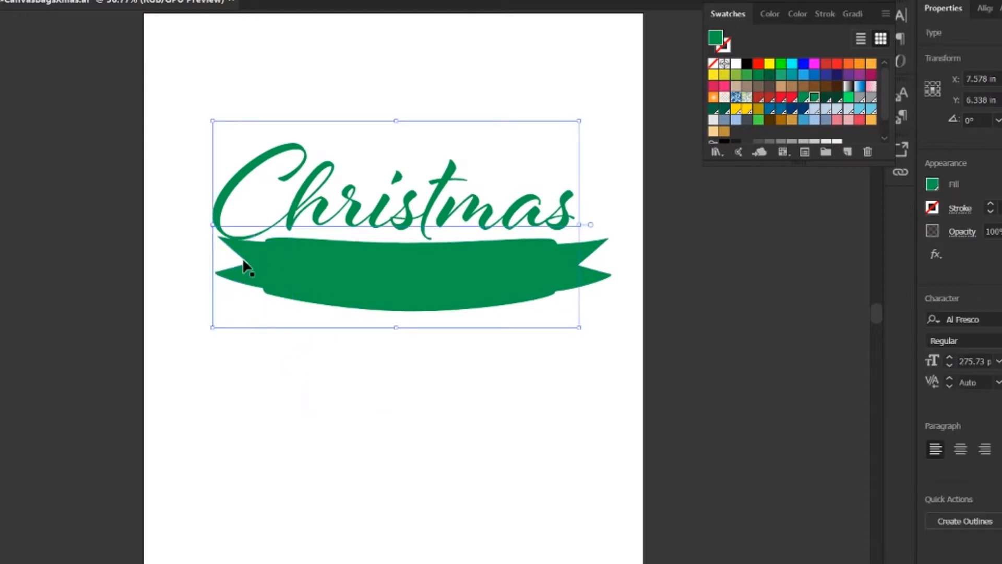
pyautogui.click(272, 334)
pyautogui.click(241, 269)
pyautogui.moveTo(243, 268); pyautogui.dragTo(245, 278)
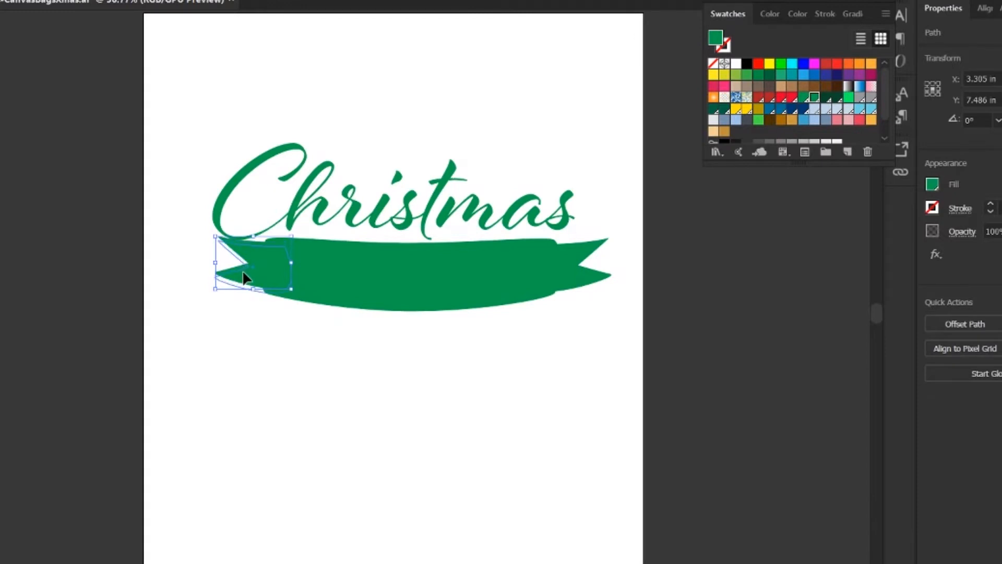
pyautogui.click(349, 354)
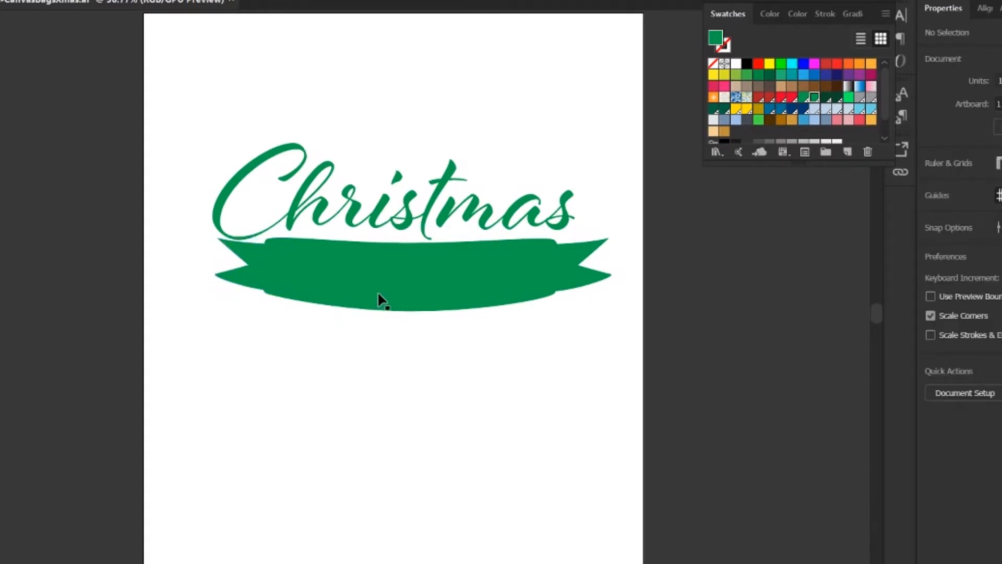
# Step: Add a text object reading CHEER on the banner
pyautogui.press('t')
pyautogui.click(325, 280)
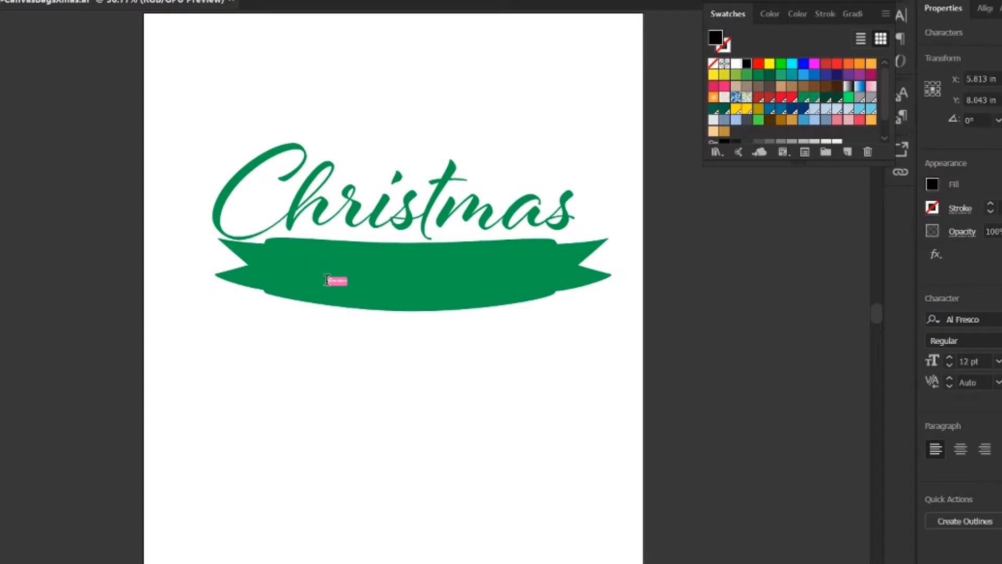
pyautogui.moveTo(347, 278); pyautogui.dragTo(326, 277)
pyautogui.click(983, 319)
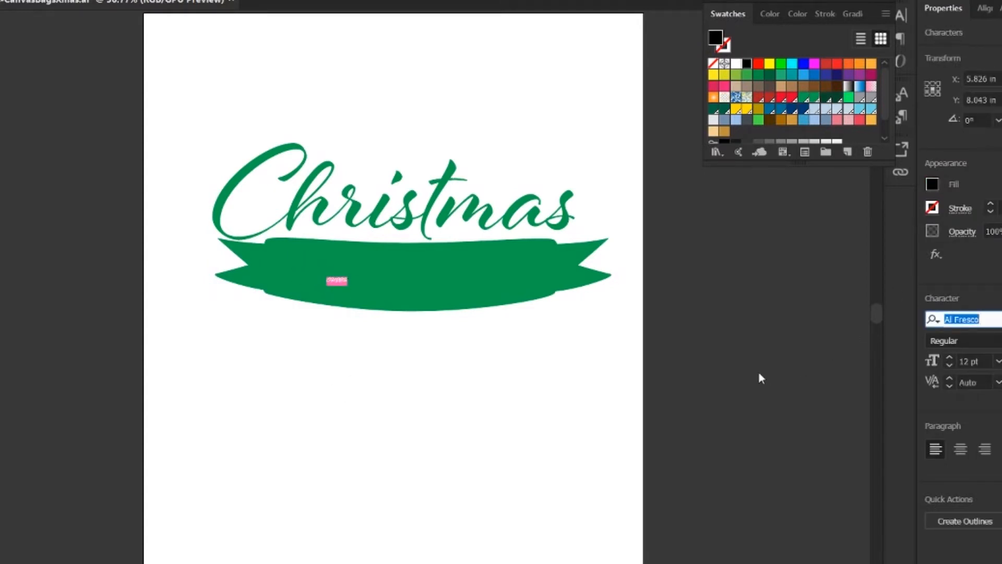
pyautogui.click(608, 131)
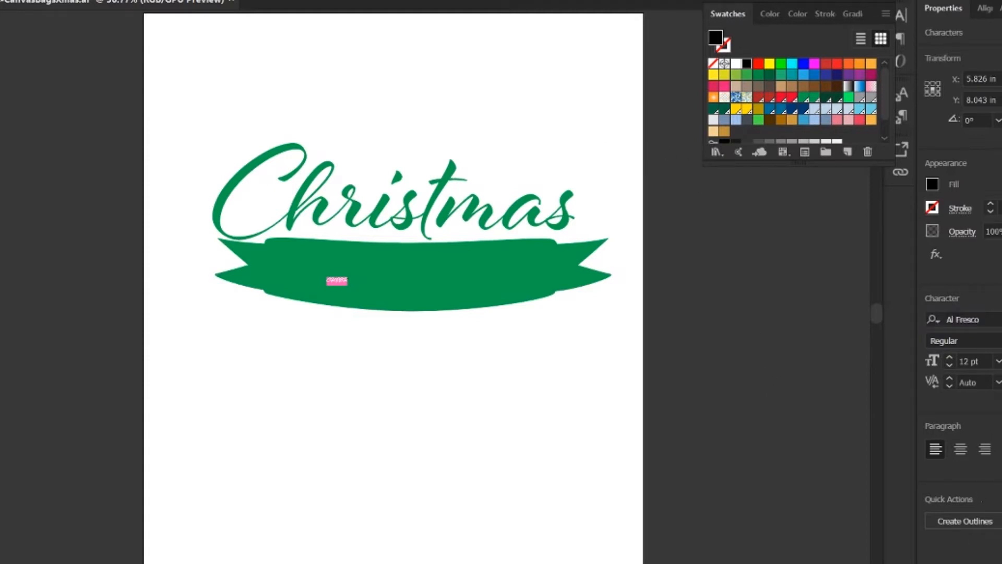
# Step: Set the CHEER text in the Bree font with the Semibold style
pyautogui.click(998, 320)
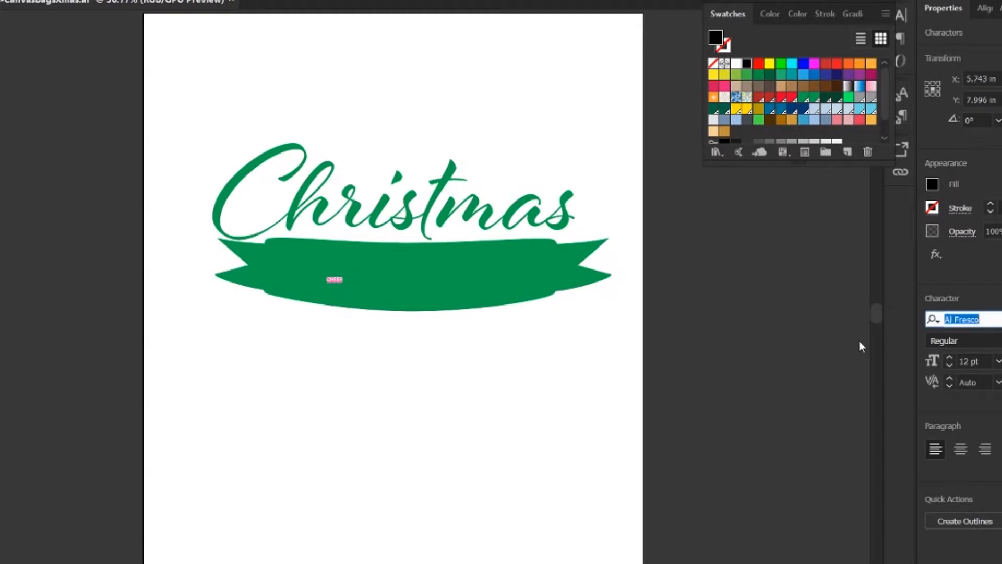
pyautogui.press('Return')
pyautogui.click(968, 338)
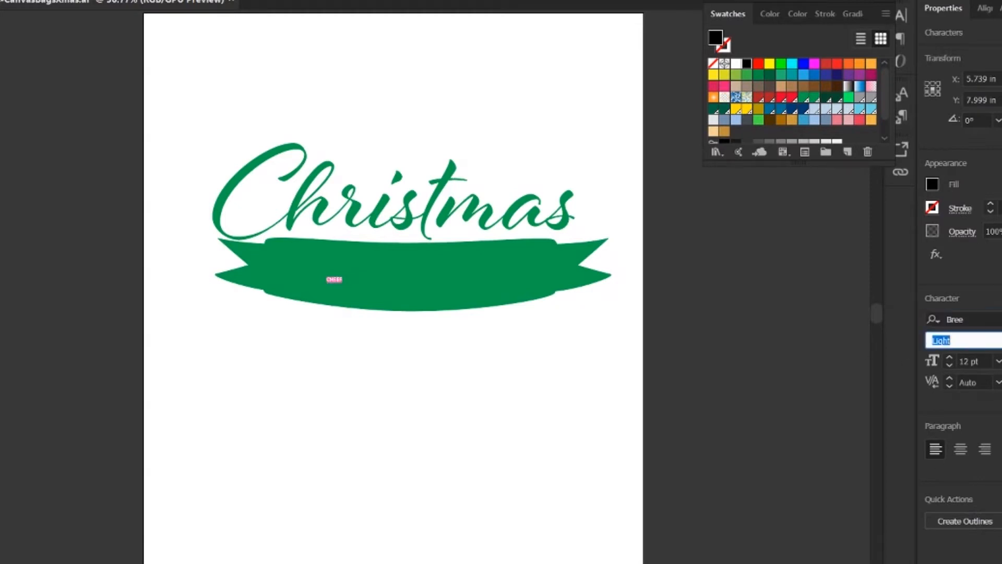
pyautogui.click(1001, 340)
pyautogui.click(989, 382)
pyautogui.press('Escape')
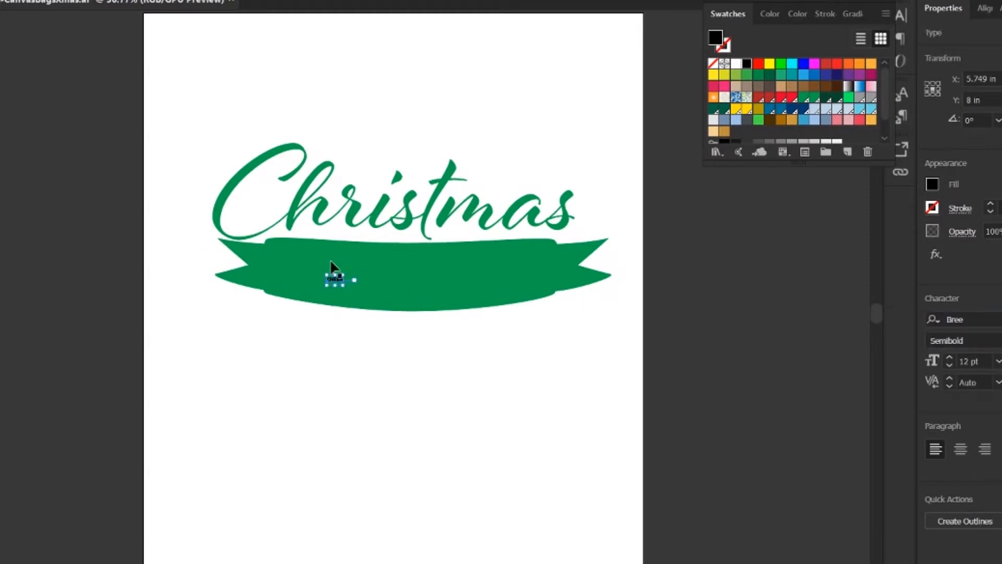
# Step: Enlarge the CHEER text to about 157.5 pt and centre it over the banner
pyautogui.moveTo(343, 284); pyautogui.dragTo(429, 315)
pyautogui.moveTo(429, 276); pyautogui.dragTo(426, 278)
pyautogui.moveTo(457, 271); pyautogui.dragTo(466, 262)
pyautogui.hotkey('ctrl', 'z')
pyautogui.click(420, 332)
pyautogui.click(401, 295)
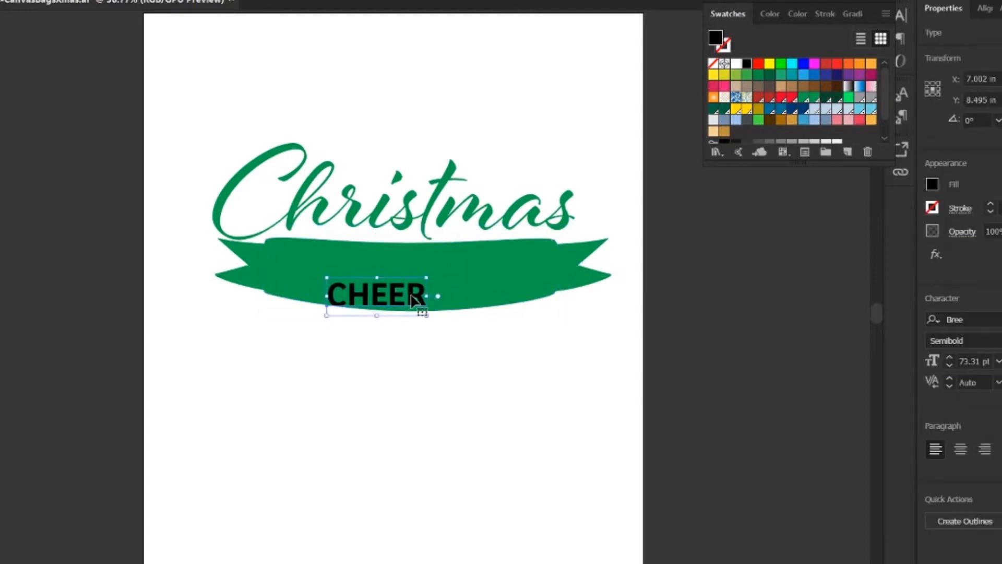
pyautogui.moveTo(427, 315)
pyautogui.mouseDown()
pyautogui.moveTo(495, 318)
pyautogui.moveTo(436, 320)
pyautogui.mouseUp()
pyautogui.moveTo(324, 291); pyautogui.dragTo(326, 286)
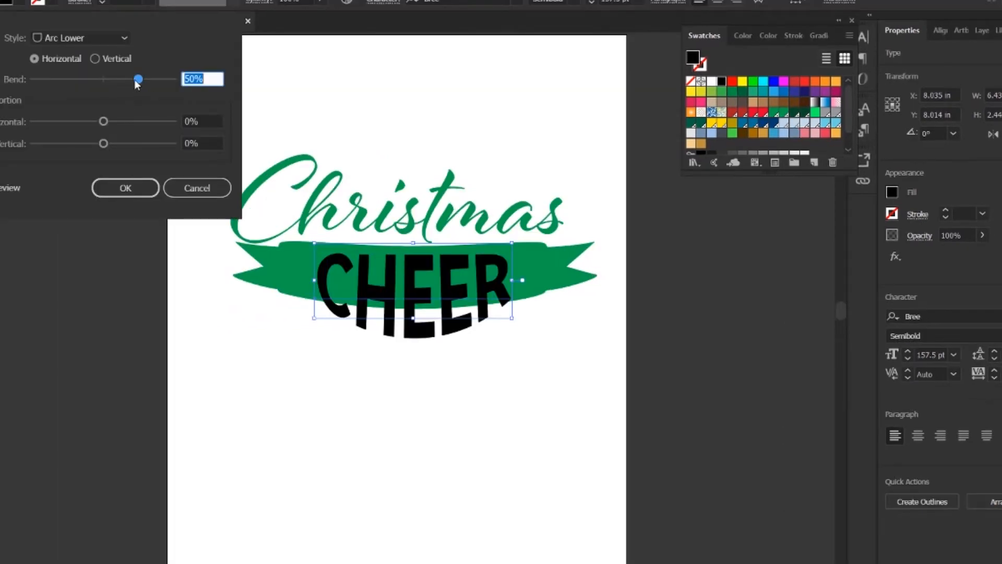
# Step: Warp the CHEER text with a horizontal Arc at -14% bend and no distortion
pyautogui.moveTo(136, 82); pyautogui.dragTo(125, 81)
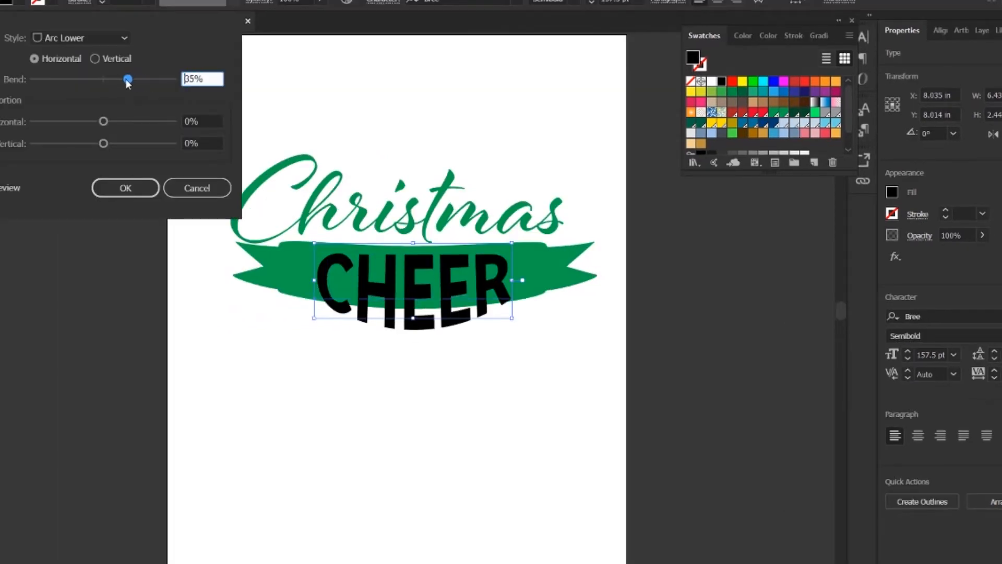
pyautogui.click(104, 143)
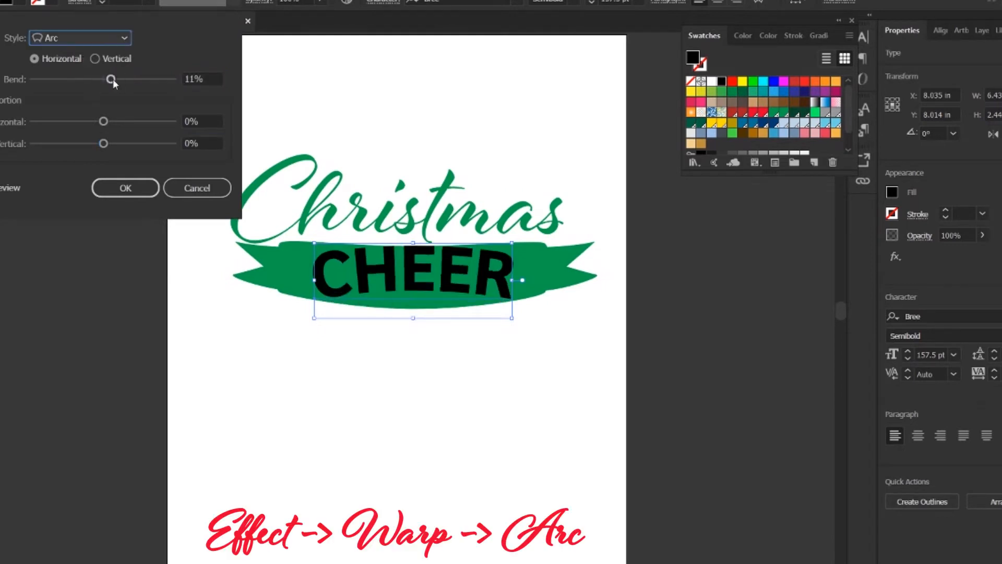
pyautogui.moveTo(110, 79); pyautogui.dragTo(93, 80)
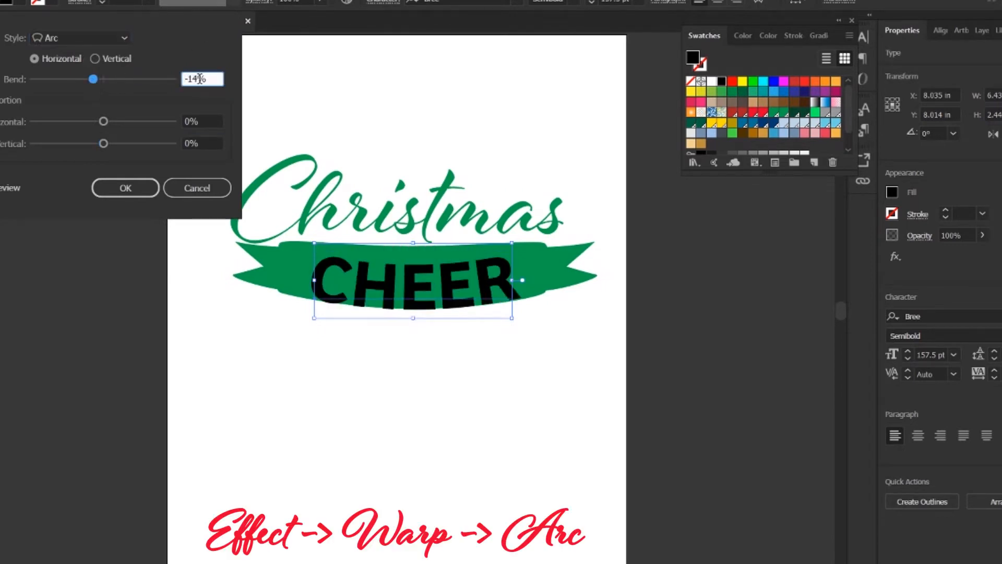
pyautogui.click(125, 188)
# Step: Position the warped CHEER text in the middle of the banner and fill it with white
pyautogui.moveTo(420, 292); pyautogui.dragTo(412, 287)
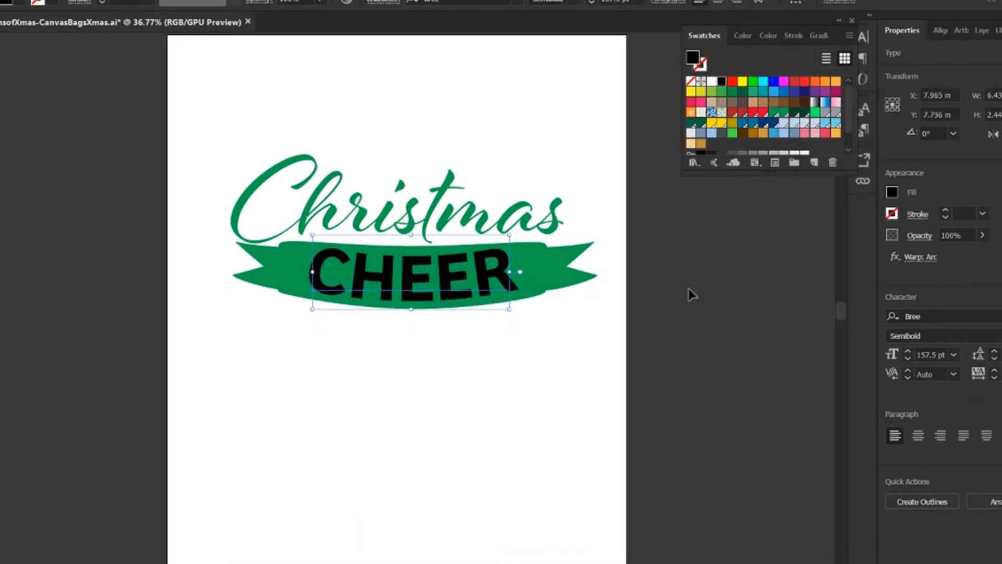
pyautogui.click(712, 81)
pyautogui.click(584, 409)
# Step: Duplicate the Christmas text below the banner and change its wording to All Year
pyautogui.hotkey('ctrl', 'v')
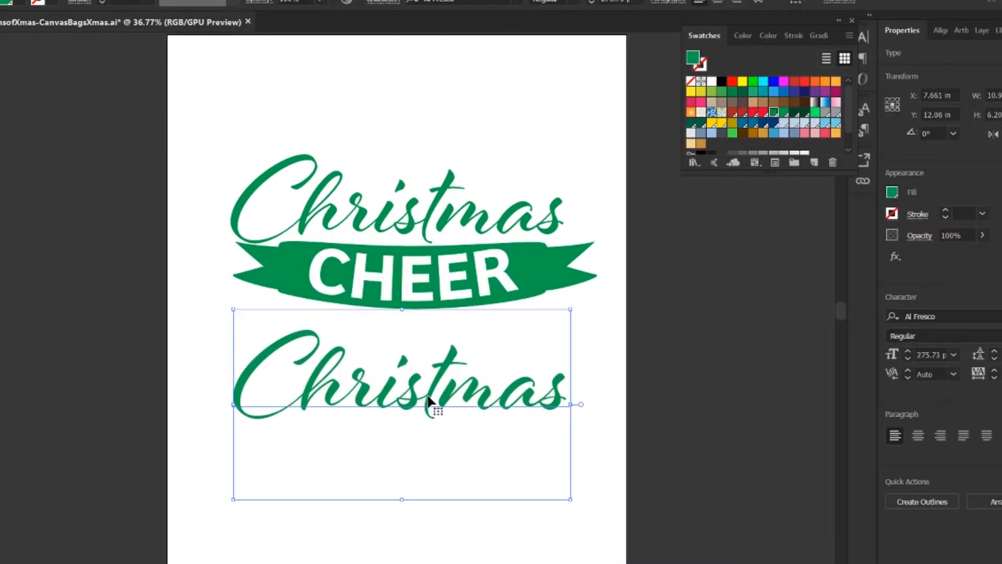
pyautogui.doubleClick(422, 390)
pyautogui.hotkey('ctrl', 'a')
pyautogui.write('All Year')
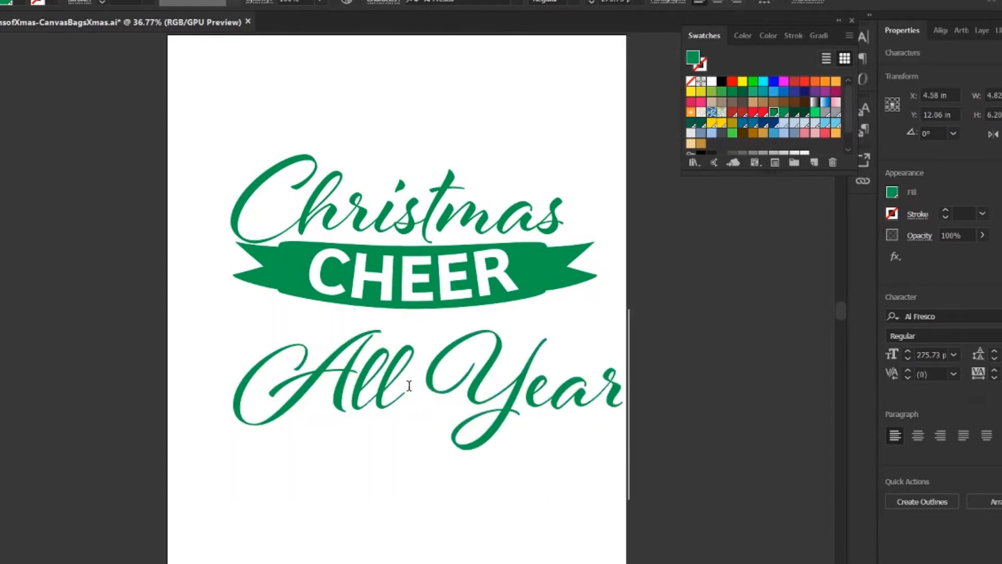
pyautogui.press('Escape')
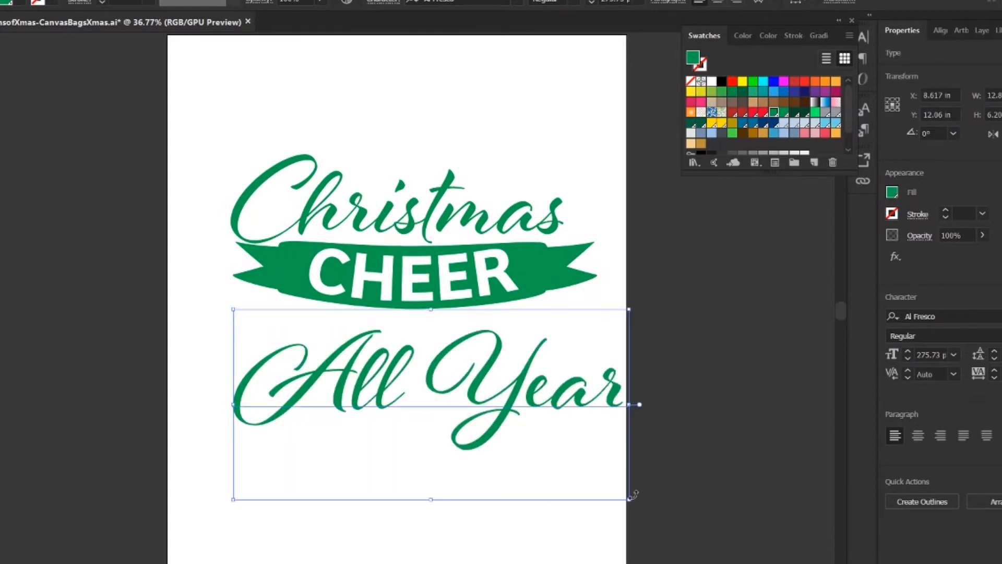
# Step: Scale the All Year text down to about 159 pt and centre it just beneath the banner
pyautogui.moveTo(637, 501); pyautogui.dragTo(465, 387)
pyautogui.moveTo(389, 363); pyautogui.dragTo(448, 356)
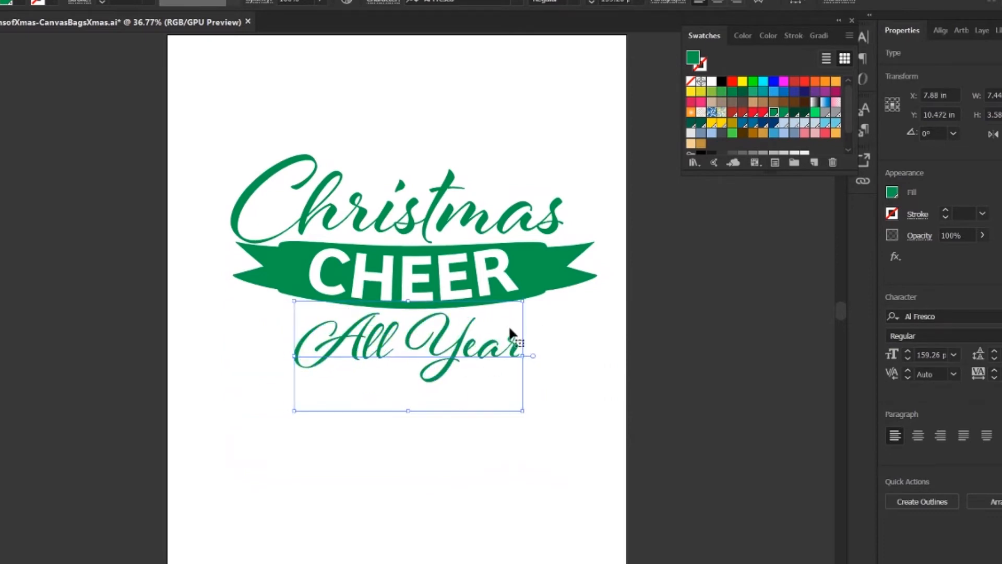
# Step: Shift the banner, the CHEER text and the All Year text slightly left to centre them under Christmas
pyautogui.scroll(1, 475, 345)
pyautogui.click(562, 304)
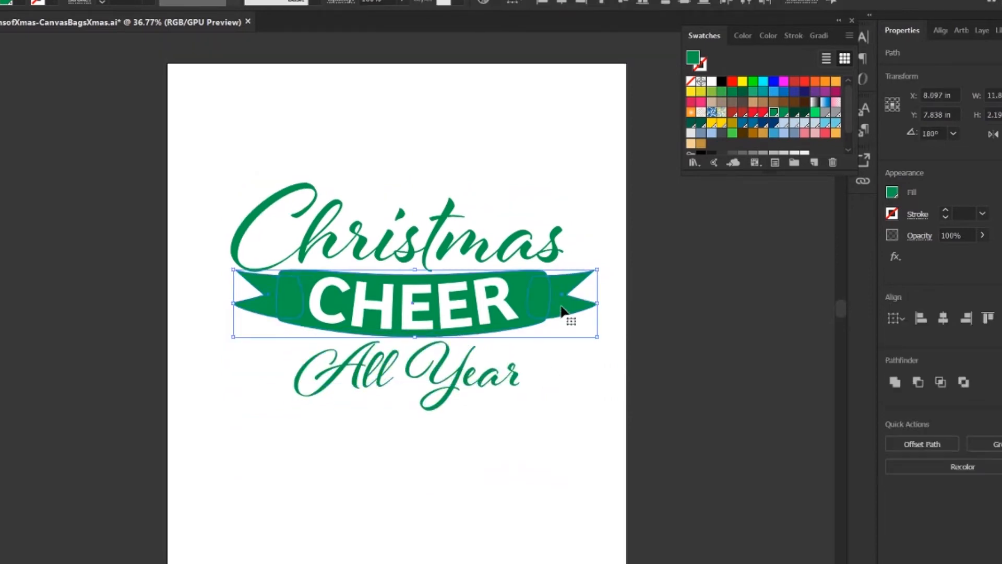
pyautogui.moveTo(561, 304); pyautogui.dragTo(554, 303)
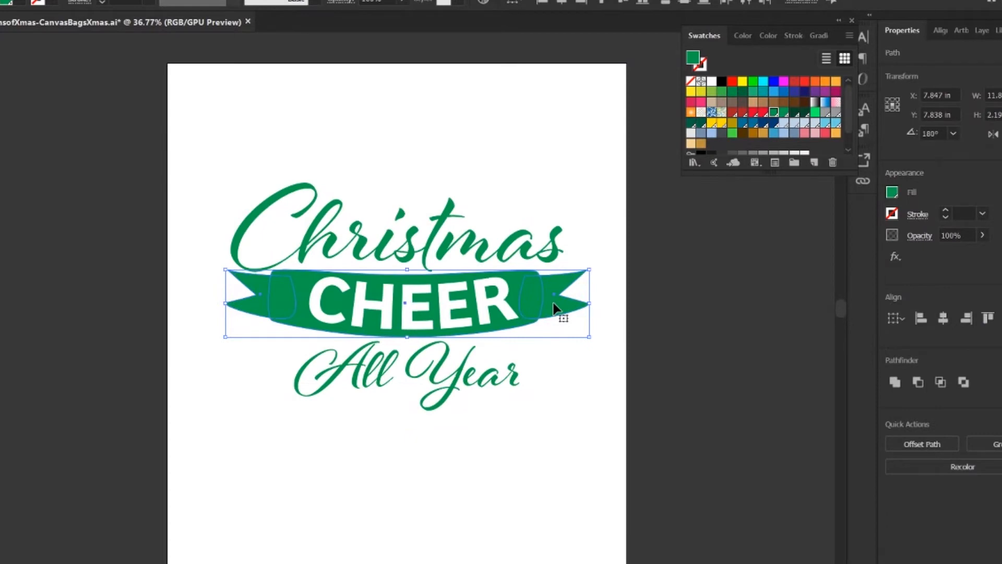
pyautogui.click(583, 378)
pyautogui.click(447, 313)
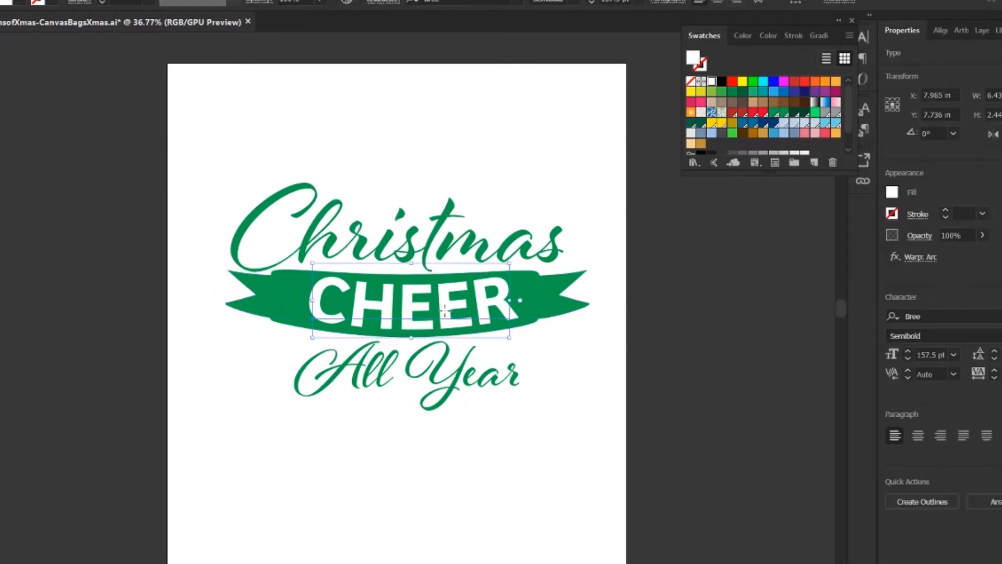
pyautogui.doubleClick(443, 316)
pyautogui.click(459, 341)
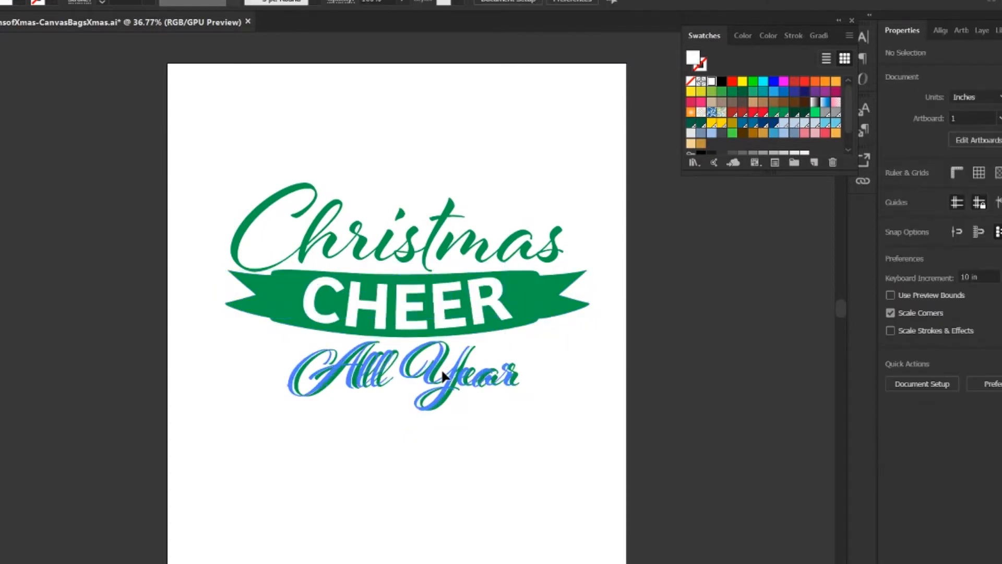
pyautogui.click(440, 368)
pyautogui.click(584, 376)
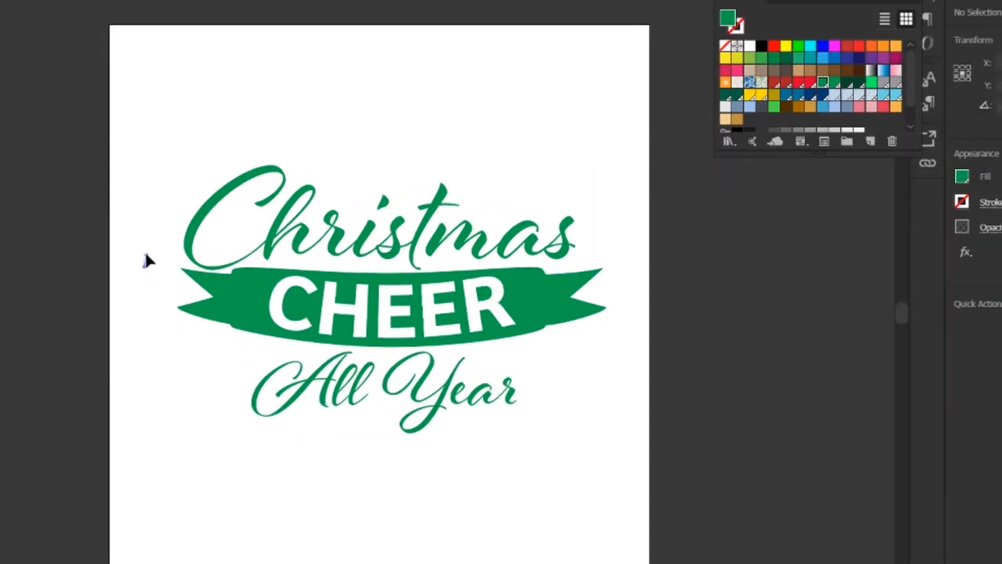
# Step: Draw an S-shaped curl beside the banner's left end with a green stroke and no fill
pyautogui.moveTo(146, 260); pyautogui.dragTo(146, 255)
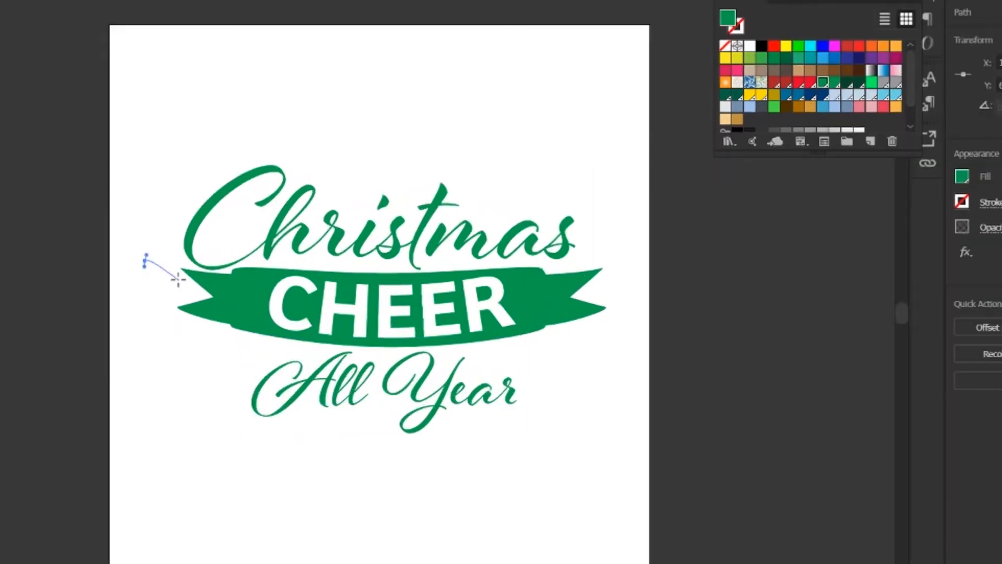
pyautogui.moveTo(168, 314); pyautogui.dragTo(192, 312)
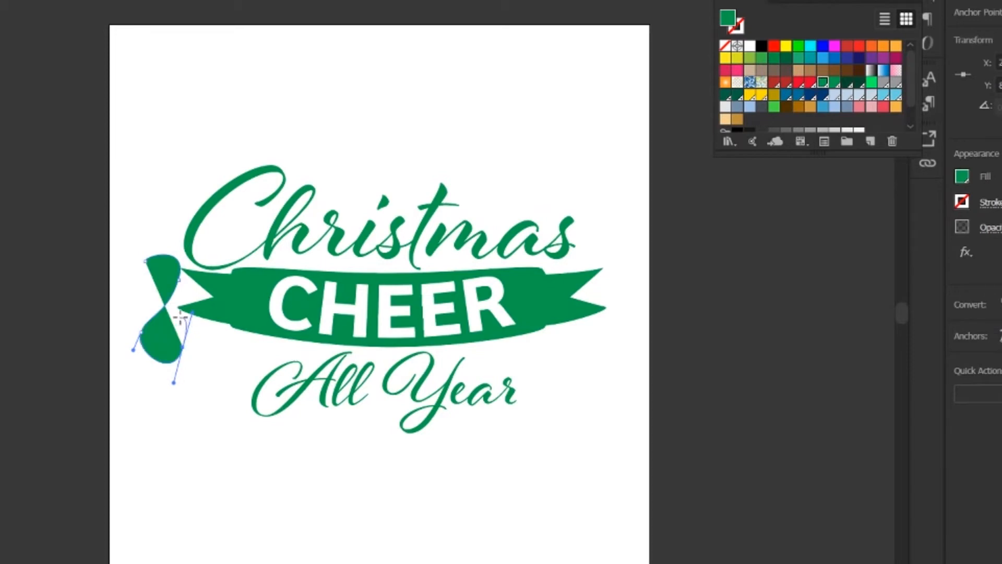
pyautogui.press('x')
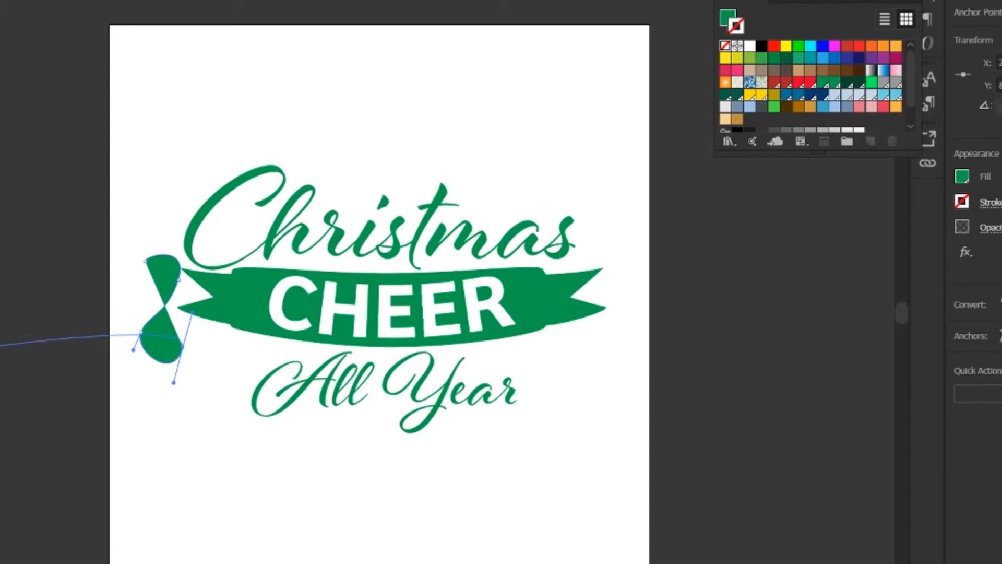
pyautogui.hotkey('shift', 'x')
pyautogui.click(999, 202)
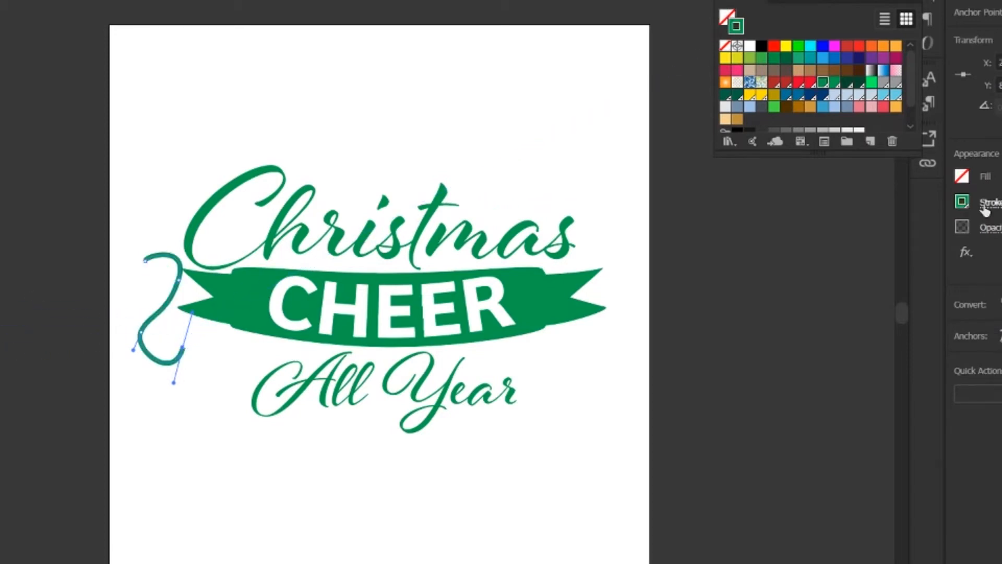
# Step: Reshape the curl's ends into rounder hooks and move it slightly down and away from the banner
pyautogui.press('a')
pyautogui.moveTo(132, 352); pyautogui.dragTo(150, 369)
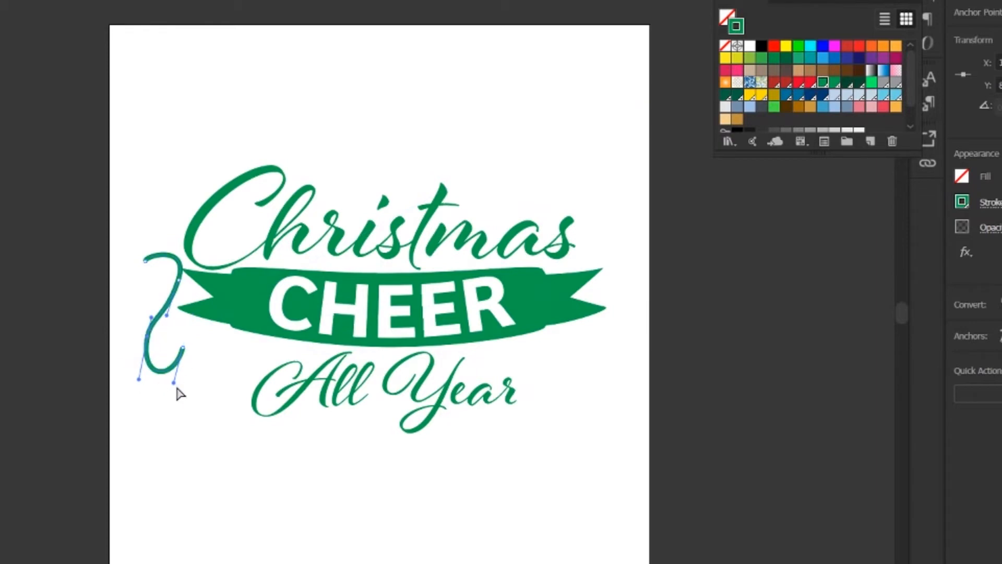
pyautogui.moveTo(176, 374); pyautogui.dragTo(177, 375)
pyautogui.click(146, 260)
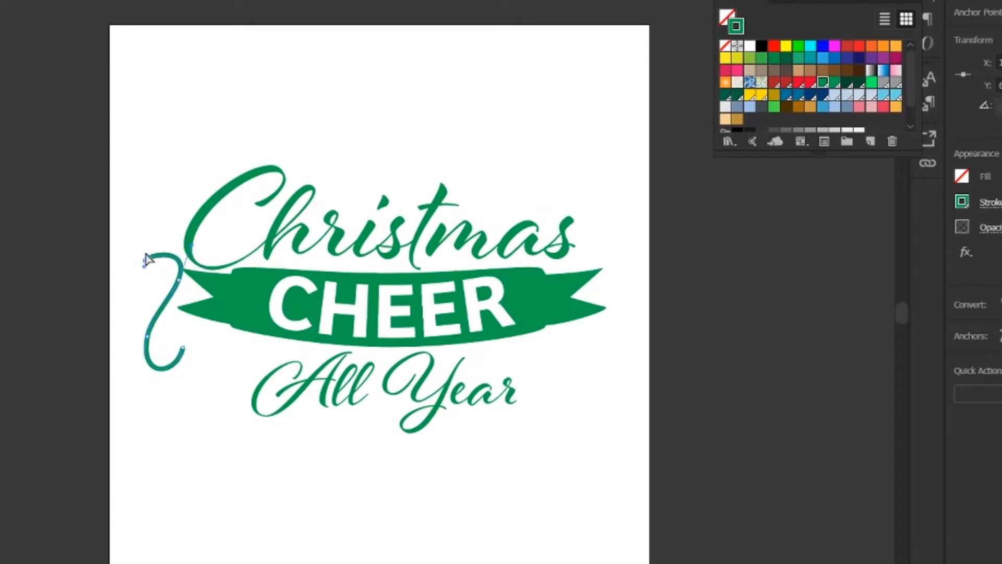
pyautogui.click(148, 258)
pyautogui.moveTo(146, 259); pyautogui.dragTo(141, 270)
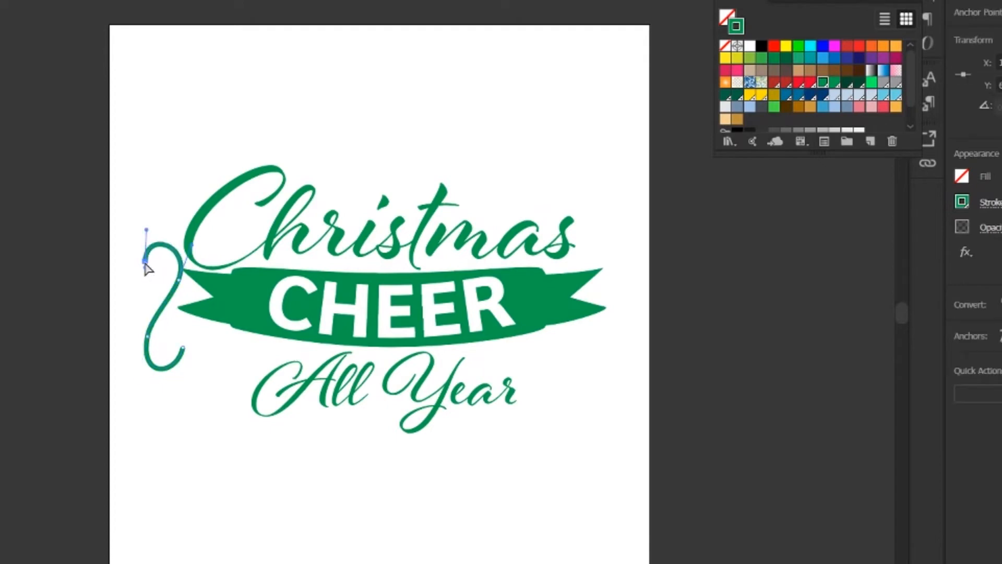
pyautogui.click(182, 348)
pyautogui.click(229, 407)
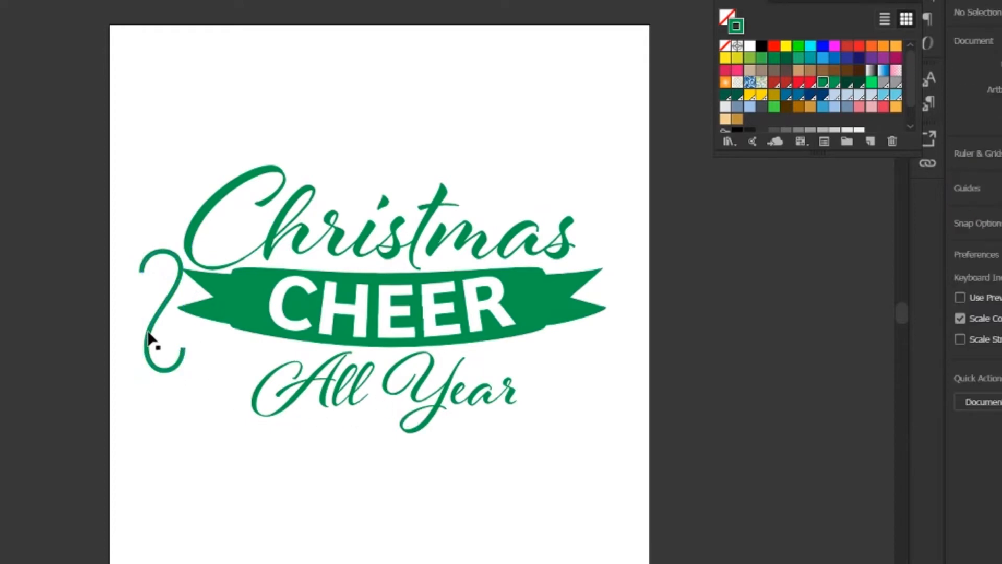
pyautogui.moveTo(149, 339); pyautogui.dragTo(142, 355)
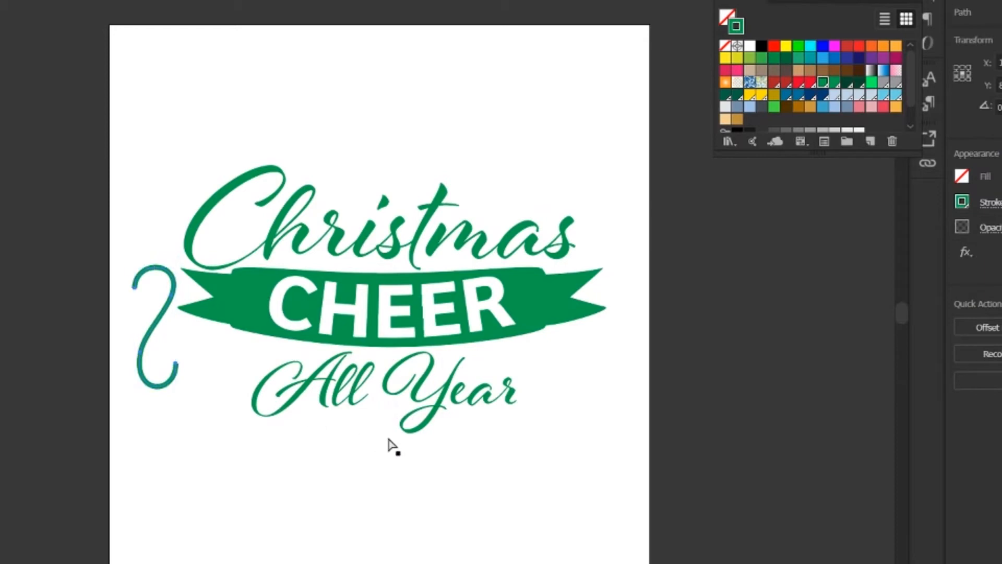
pyautogui.click(389, 439)
# Step: Place a copy of the curl at the banner's right end so the two curls mirror each other
pyautogui.press('v')
pyautogui.moveTo(163, 308); pyautogui.dragTo(572, 302)
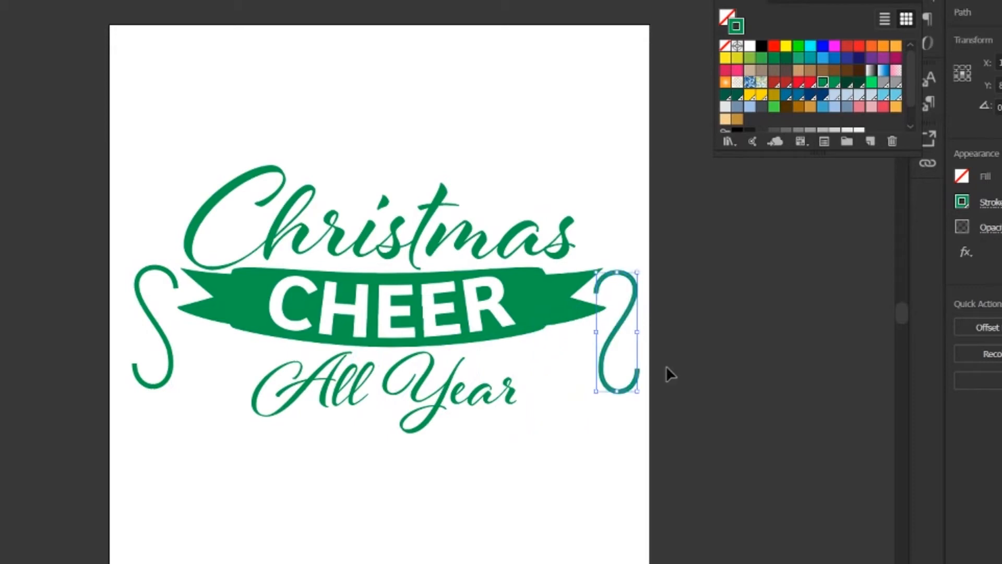
pyautogui.click(666, 365)
# Step: Draw a smaller hook-shaped curl inside the left curl's lower end with a green stroke and smooth its bends
pyautogui.moveTo(193, 362); pyautogui.dragTo(194, 368)
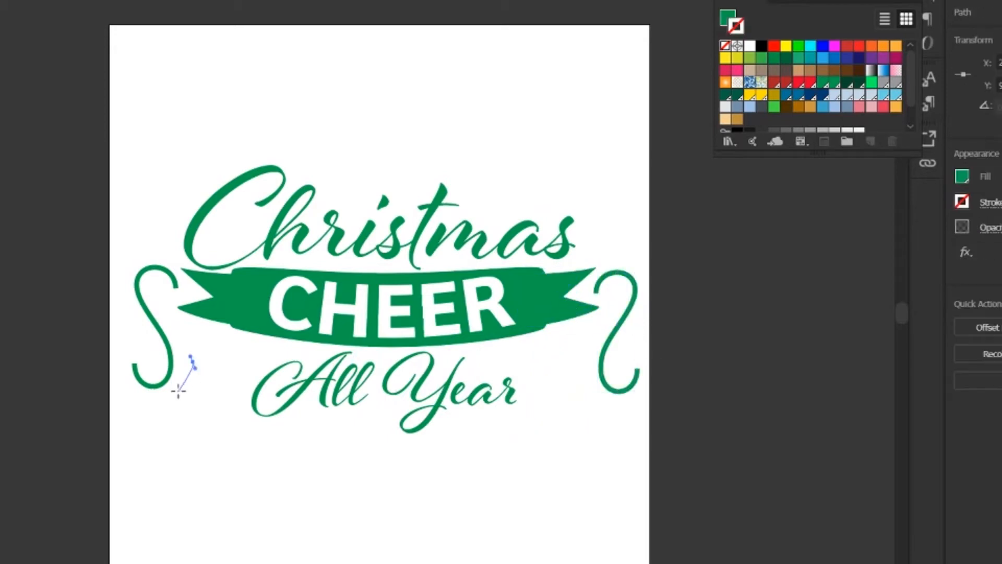
pyautogui.moveTo(170, 399); pyautogui.dragTo(203, 367)
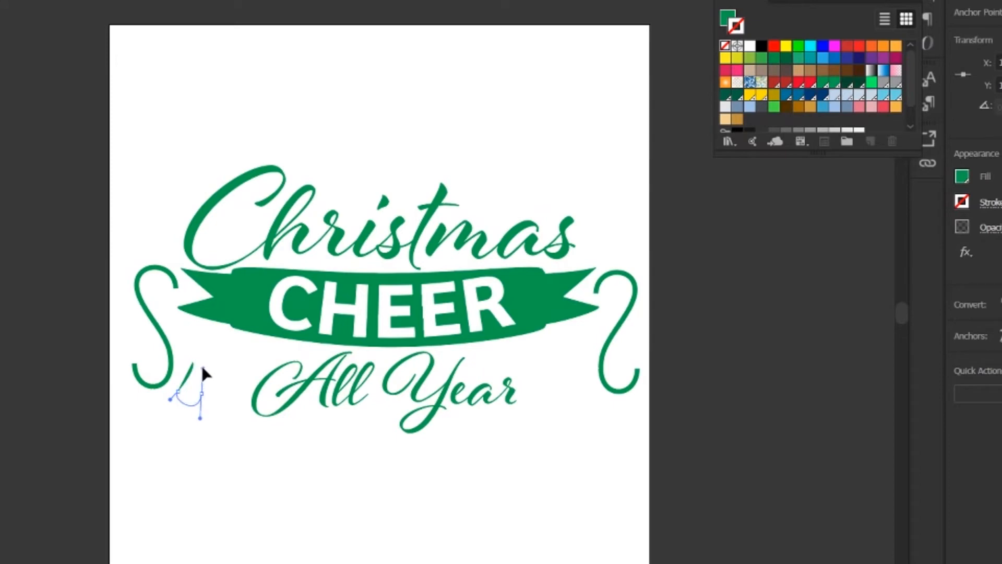
pyautogui.hotkey('shift', 'x')
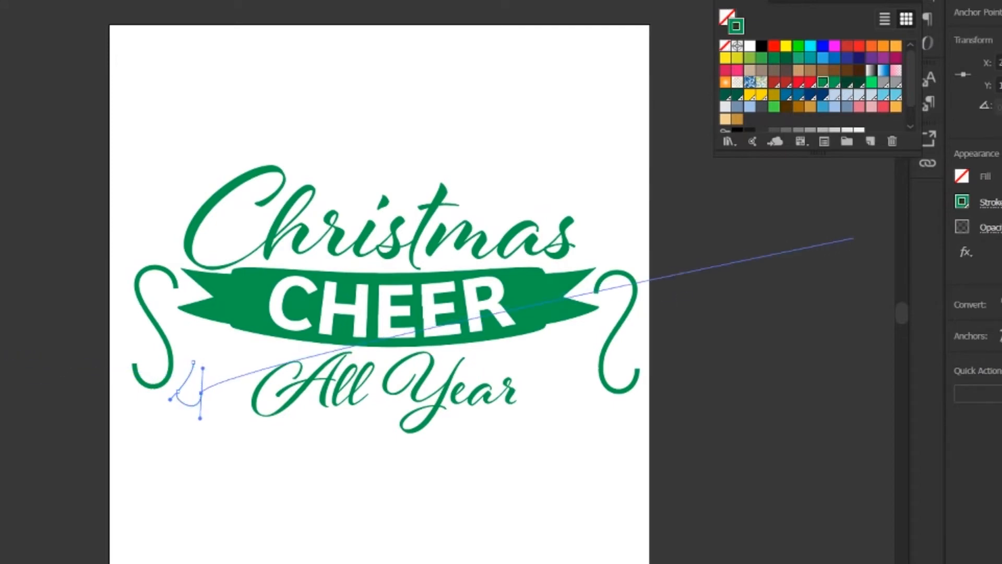
pyautogui.click(170, 400)
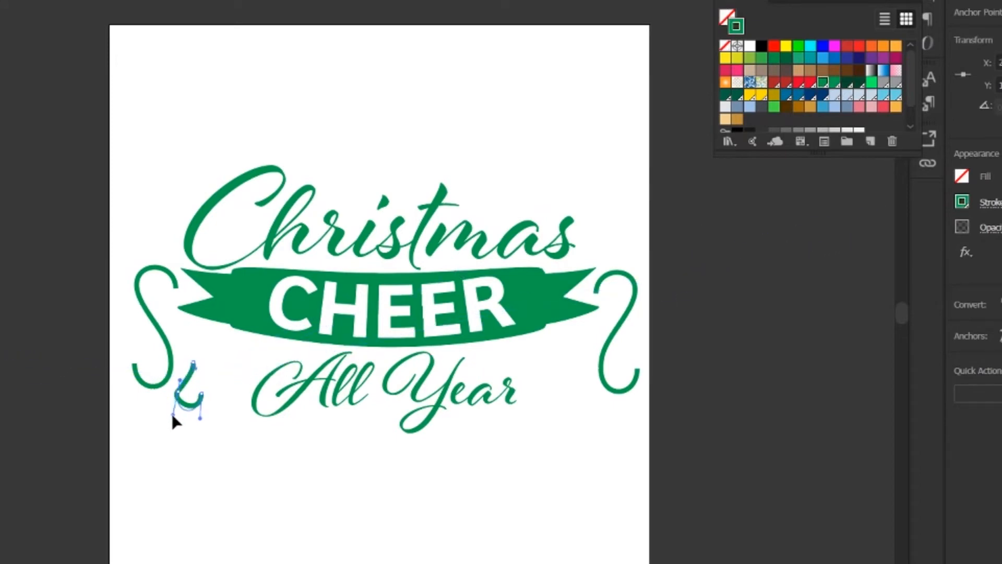
pyautogui.moveTo(172, 415); pyautogui.dragTo(173, 416)
pyautogui.click(193, 362)
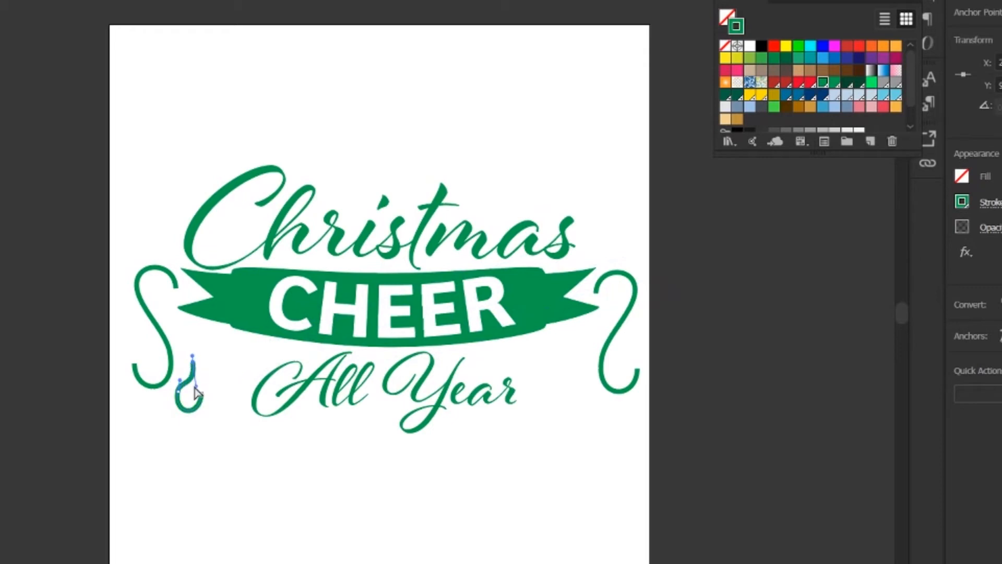
pyautogui.moveTo(193, 360); pyautogui.dragTo(192, 356)
# Step: Add a mirrored copy of the small curl beside the right curl's lower end
pyautogui.press('r')
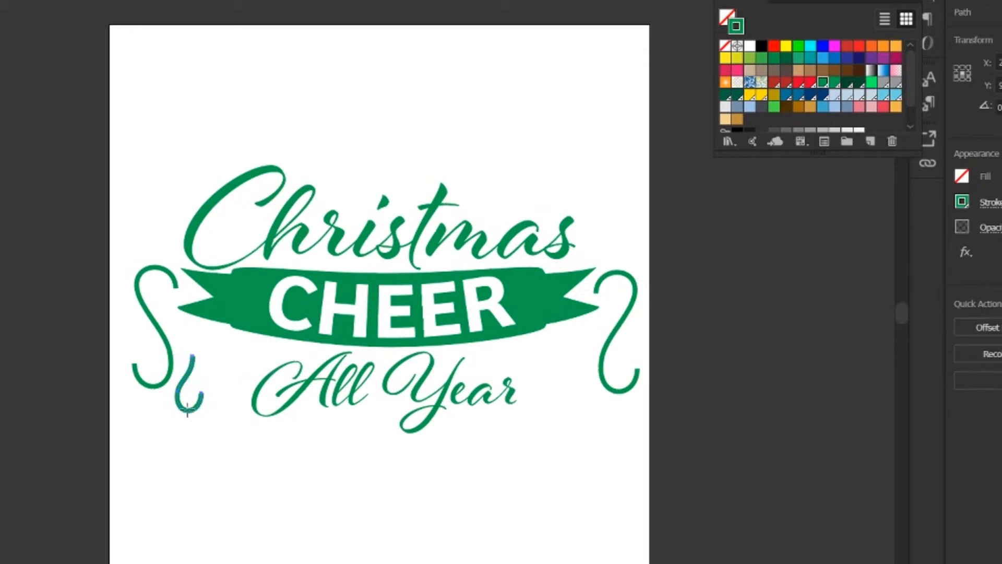
pyautogui.press('v')
pyautogui.moveTo(187, 410)
pyautogui.mouseDown()
pyautogui.moveTo(602, 387)
pyautogui.moveTo(587, 381)
pyautogui.moveTo(593, 405)
pyautogui.mouseUp()
# Step: Change the stroke of all four curls to light blue
pyautogui.click(425, 514)
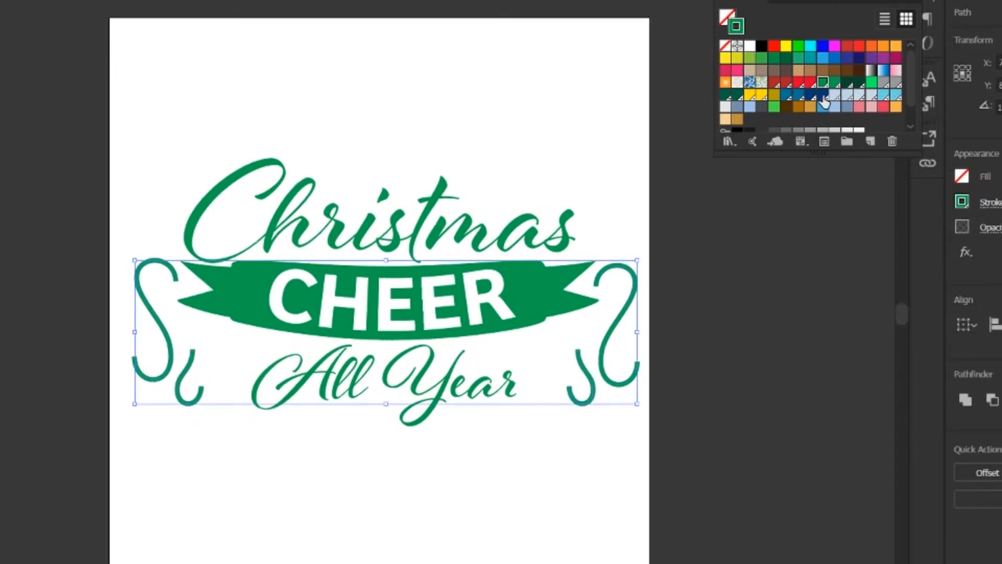
pyautogui.click(834, 95)
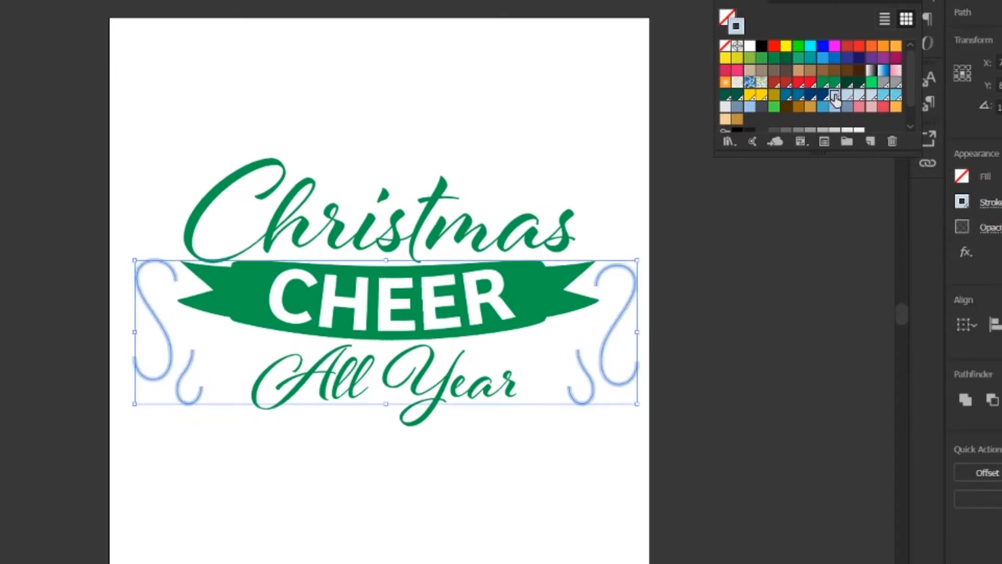
pyautogui.click(722, 254)
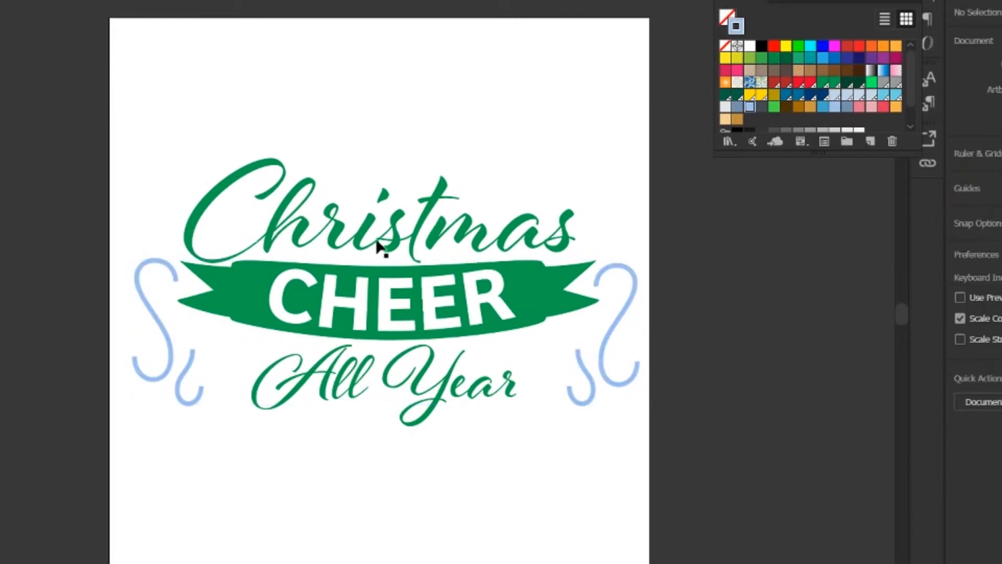
# Step: Scatter nine small light blue circles of varying size above and around the Christmas lettering
pyautogui.press('l')
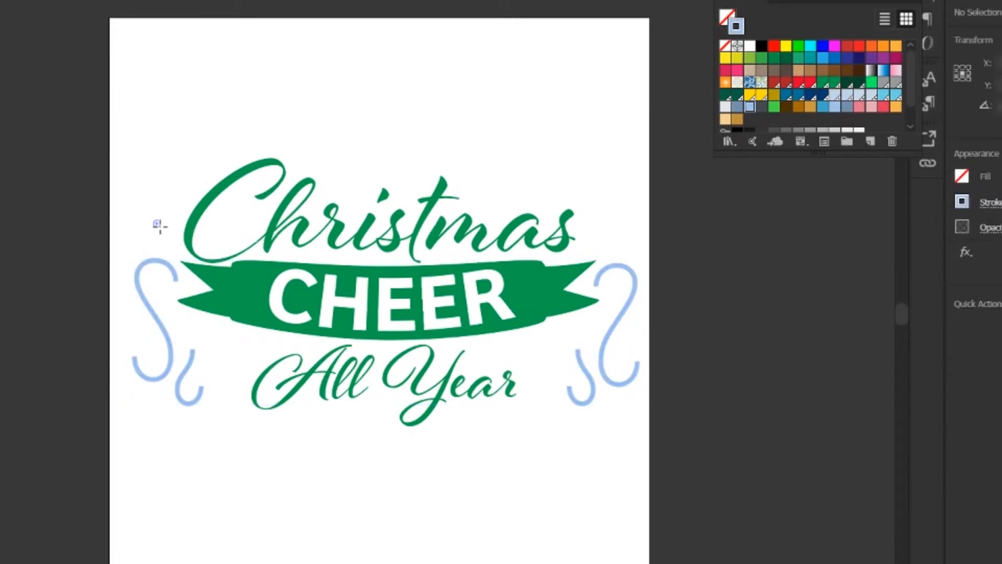
pyautogui.moveTo(151, 218); pyautogui.dragTo(162, 228)
pyautogui.moveTo(203, 149); pyautogui.dragTo(211, 157)
pyautogui.moveTo(333, 162); pyautogui.dragTo(343, 172)
pyautogui.moveTo(404, 143); pyautogui.dragTo(413, 152)
pyautogui.moveTo(279, 119); pyautogui.dragTo(289, 129)
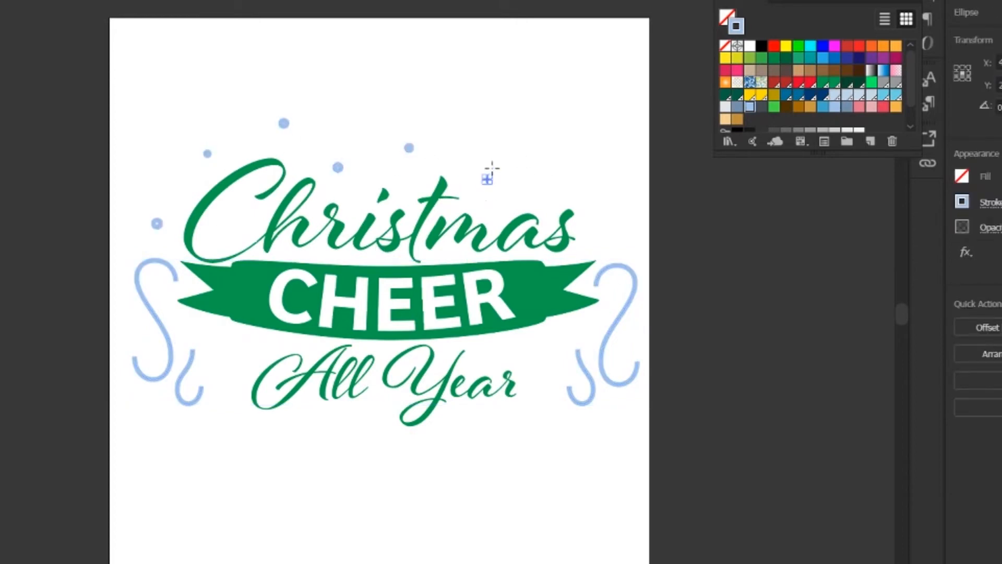
pyautogui.moveTo(517, 126); pyautogui.dragTo(527, 135)
pyautogui.moveTo(554, 184); pyautogui.dragTo(561, 191)
pyautogui.moveTo(608, 225); pyautogui.dragTo(617, 234)
# Step: Swap fill and stroke on the nine scattered circles so they are solid light blue without an outline, leaving the curls unselected
pyautogui.click(228, 63)
pyautogui.press('v')
pyautogui.keyDown('shift'); pyautogui.click(166, 342); pyautogui.keyUp('shift')
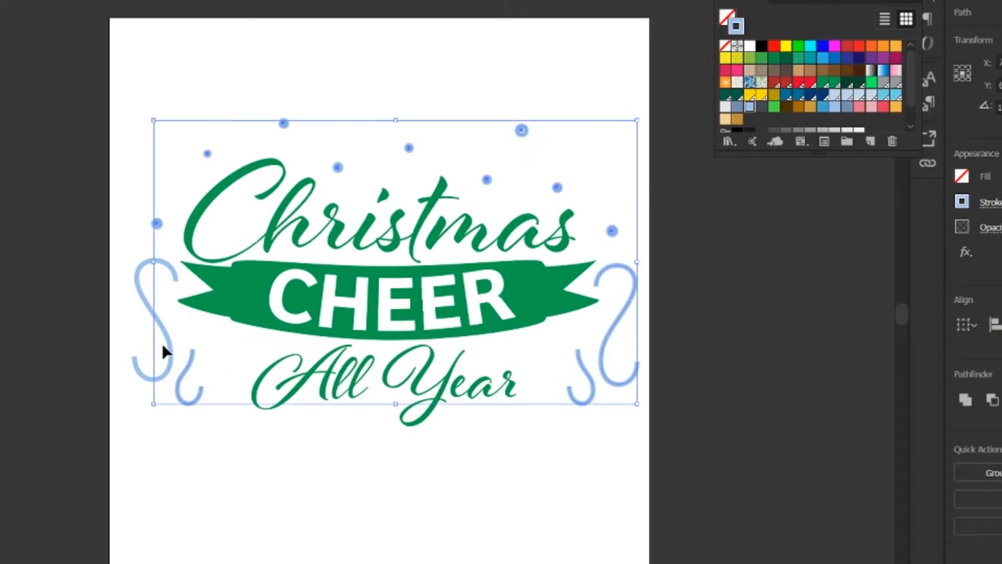
pyautogui.keyDown('shift'); pyautogui.click(189, 364); pyautogui.keyUp('shift')
pyautogui.keyDown('shift'); pyautogui.click(590, 376); pyautogui.keyUp('shift')
pyautogui.keyDown('shift'); pyautogui.click(604, 345); pyautogui.keyUp('shift')
pyautogui.hotkey('shift', 'x')
# Step: Add nine more solid light blue circles of varying size beside the curls and above the Christmas lettering
pyautogui.press('l')
pyautogui.moveTo(184, 324); pyautogui.dragTo(190, 329)
pyautogui.moveTo(575, 328); pyautogui.dragTo(580, 333)
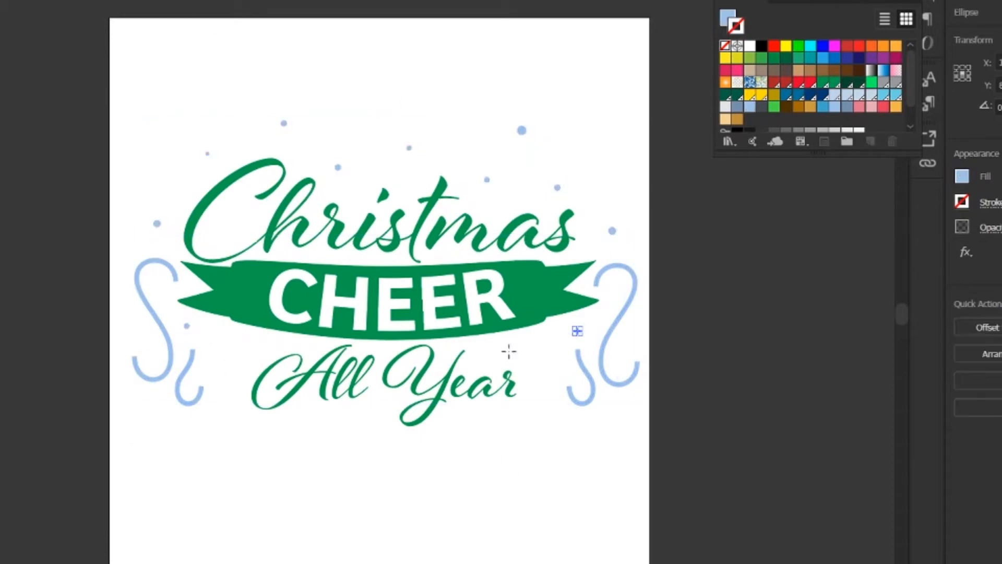
pyautogui.moveTo(145, 342); pyautogui.dragTo(150, 347)
pyautogui.moveTo(618, 352); pyautogui.dragTo(623, 356)
pyautogui.moveTo(157, 163); pyautogui.dragTo(161, 169)
pyautogui.moveTo(591, 170); pyautogui.dragTo(596, 175)
pyautogui.moveTo(347, 118); pyautogui.dragTo(360, 129)
pyautogui.moveTo(453, 118); pyautogui.dragTo(461, 124)
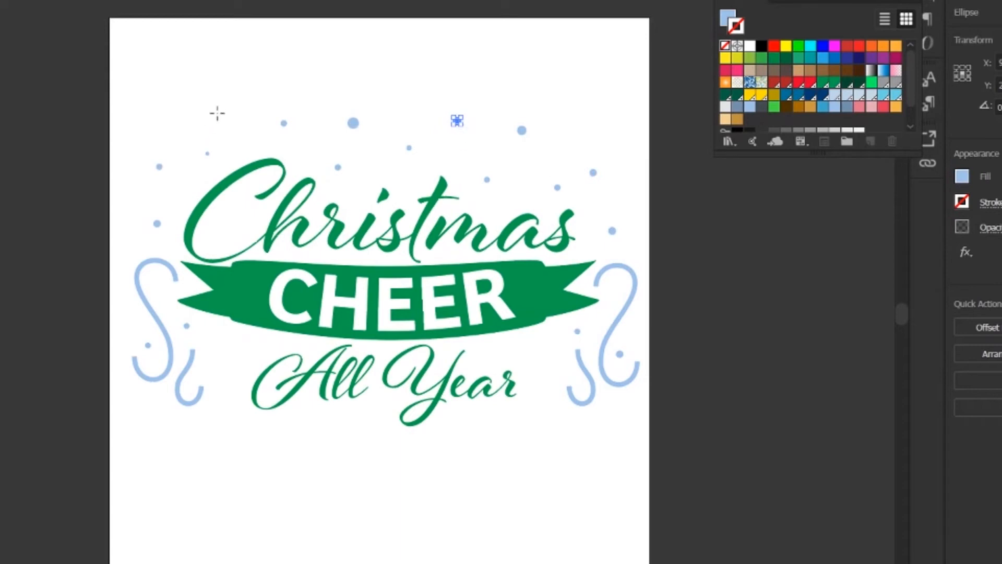
pyautogui.moveTo(216, 114); pyautogui.dragTo(226, 125)
# Step: Draw a larger upright ellipse and a small narrow ellipse in the empty area below All Year
pyautogui.moveTo(254, 443); pyautogui.dragTo(287, 482)
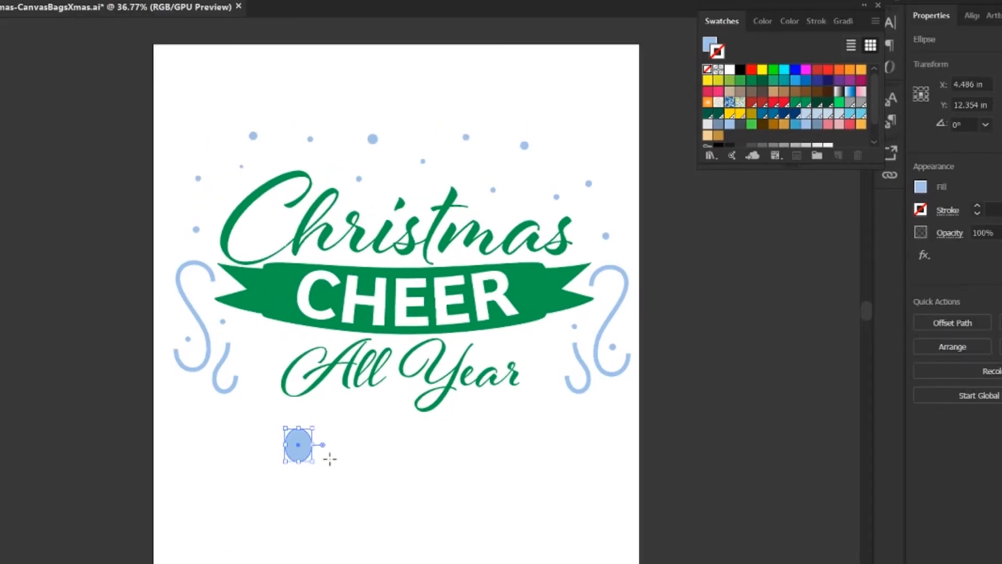
pyautogui.moveTo(328, 456); pyautogui.dragTo(339, 476)
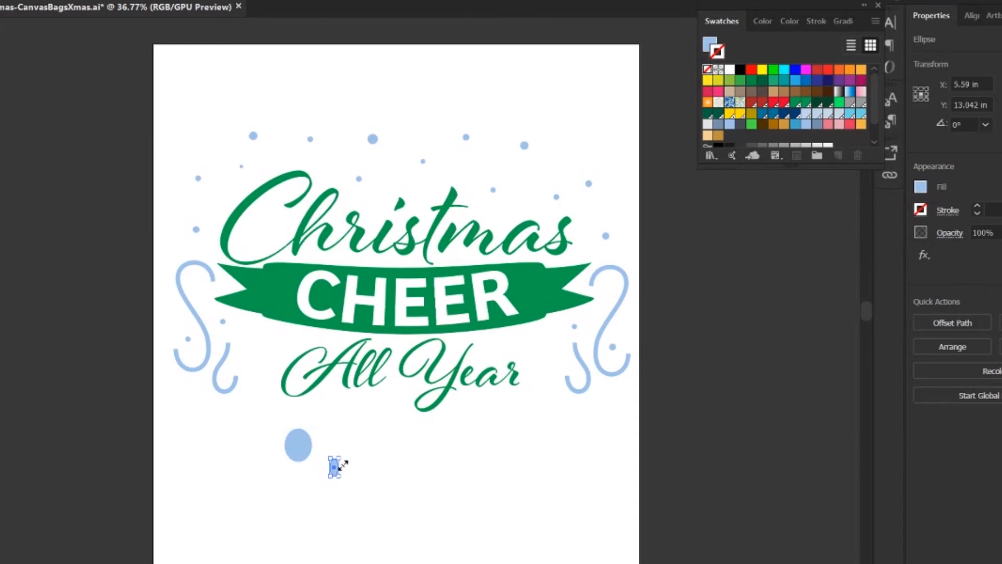
pyautogui.scroll(3, 360, 463)
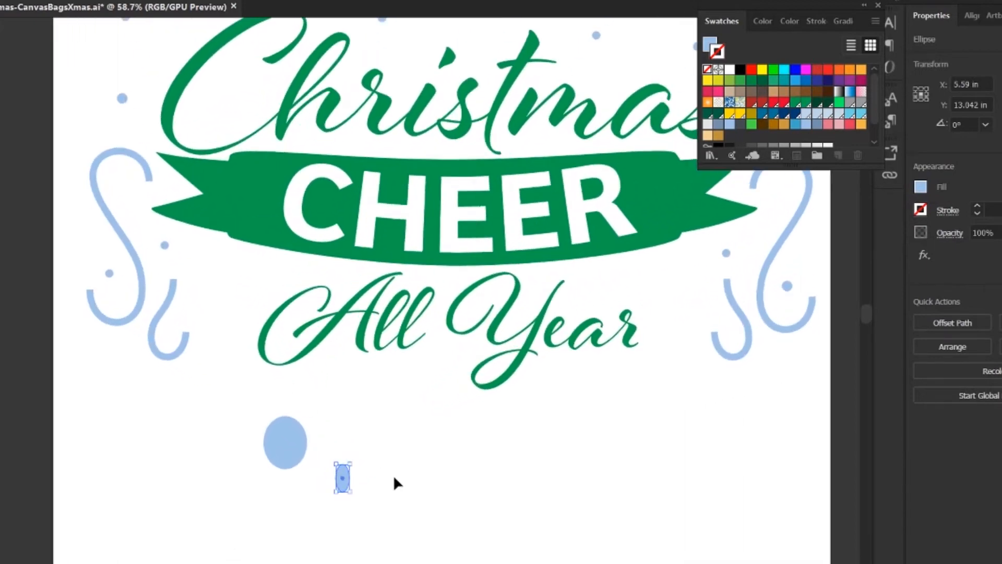
# Step: Rotate the small narrow ellipse first to 20 degrees and then to -20 degrees
pyautogui.click(958, 124)
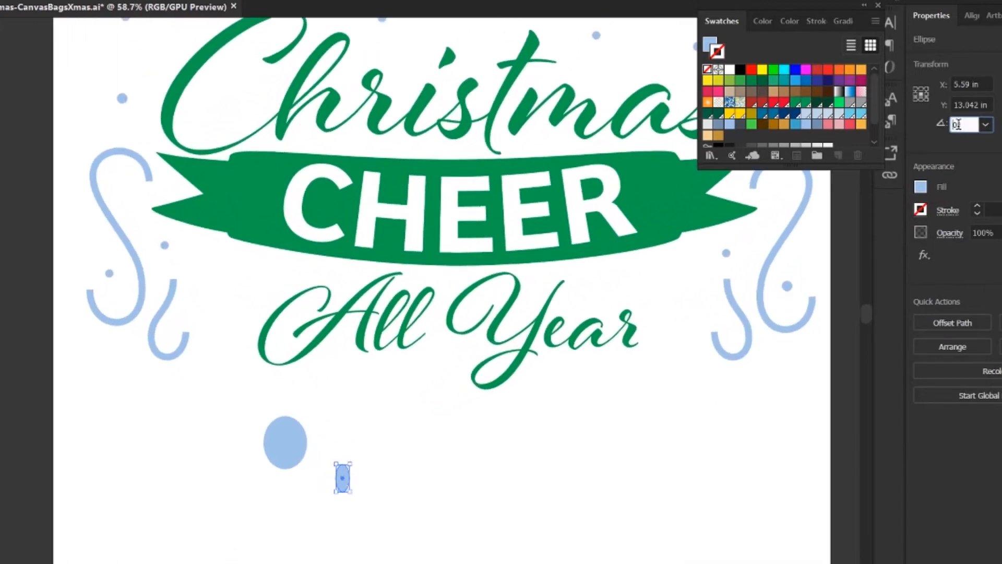
pyautogui.write('20')
pyautogui.press('Return')
pyautogui.moveTo(973, 126); pyautogui.dragTo(945, 127)
pyautogui.write('-20')
pyautogui.press('Return')
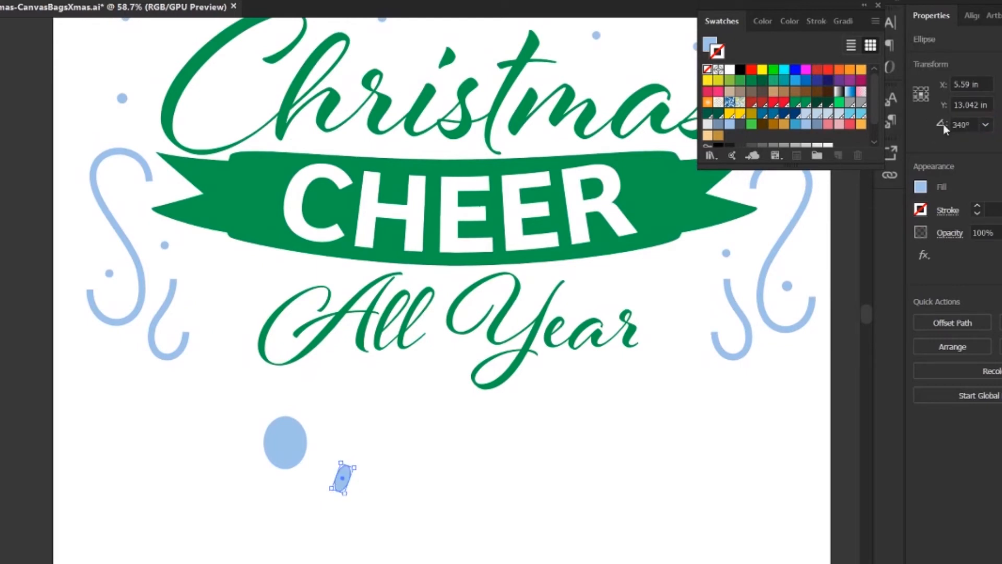
# Step: Move the small ellipse onto the large ellipse's lower right edge as a thumb and set its rotation to -30 degrees
pyautogui.moveTo(341, 480); pyautogui.dragTo(304, 448)
pyautogui.moveTo(974, 124); pyautogui.dragTo(927, 129)
pyautogui.write('-30')
pyautogui.press('Return')
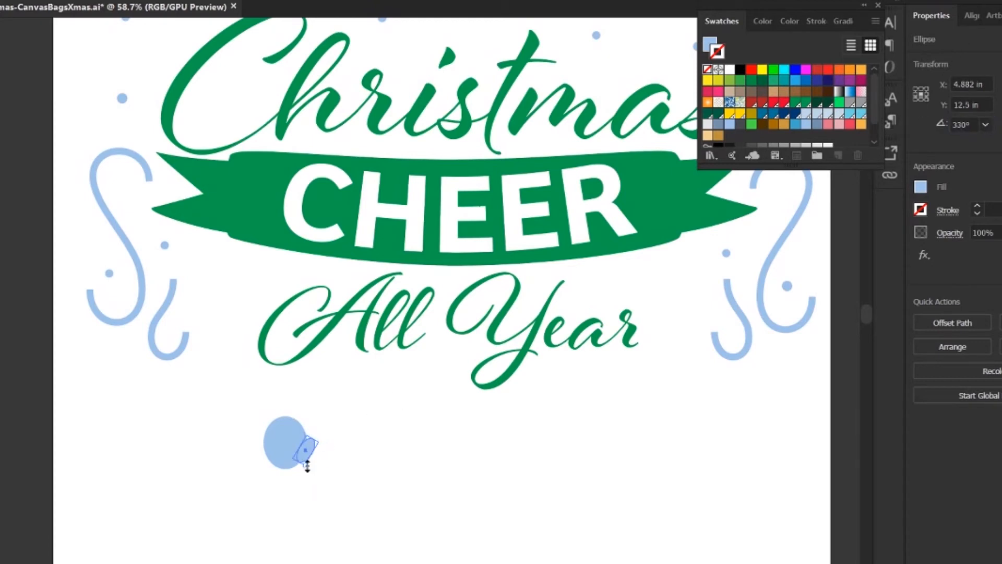
# Step: Lengthen the thumb ellipse slightly and set its rotation to -40 degrees
pyautogui.moveTo(307, 466); pyautogui.dragTo(303, 472)
pyautogui.moveTo(971, 126); pyautogui.dragTo(950, 127)
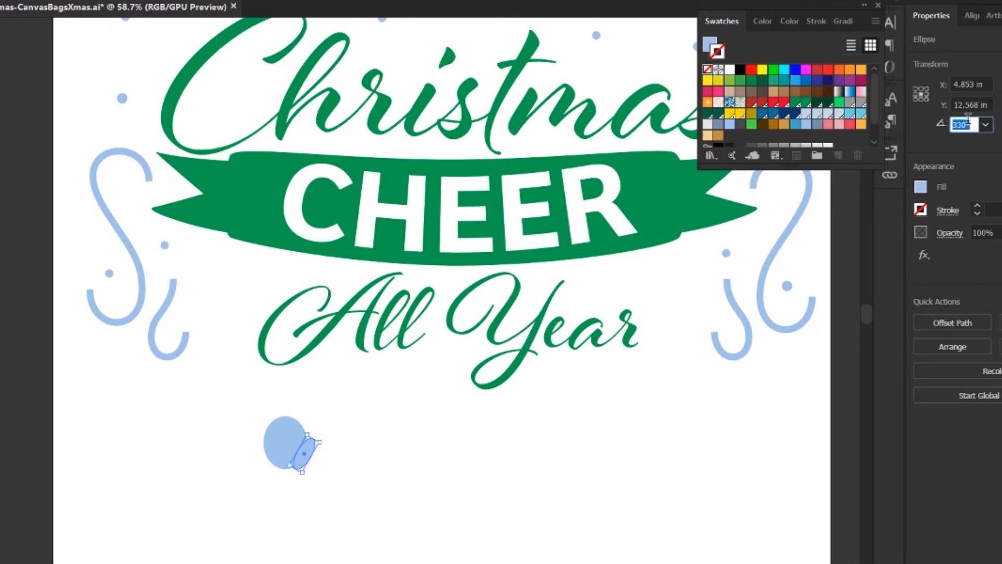
pyautogui.write('-40')
pyautogui.press('Return')
pyautogui.click(504, 443)
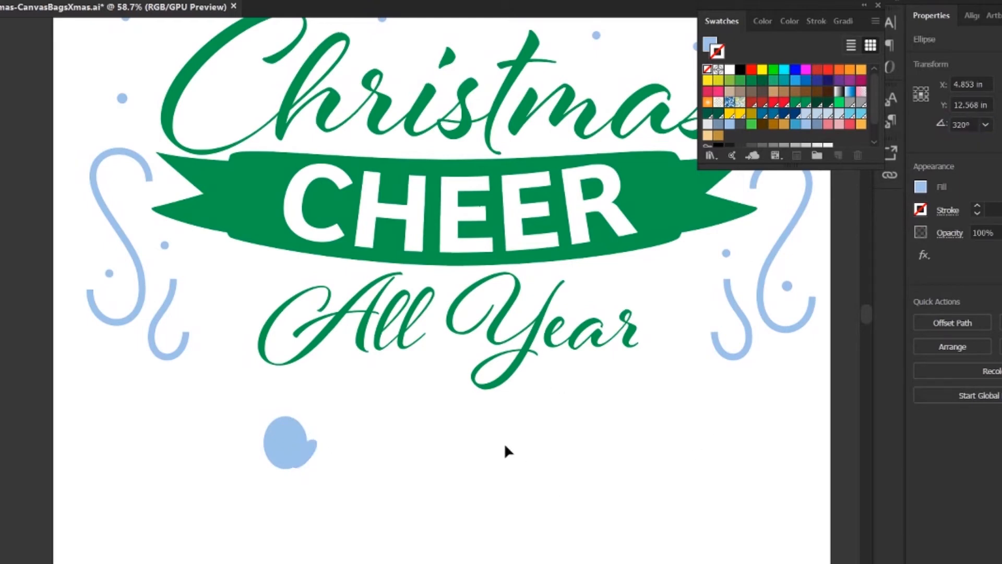
# Step: Narrow the large mitten ellipse slightly and draw a smaller ellipse across its lower end for the cuff
pyautogui.click(268, 448)
pyautogui.moveTo(312, 443)
pyautogui.mouseDown()
pyautogui.moveTo(280, 479)
pyautogui.moveTo(290, 482)
pyautogui.moveTo(305, 471)
pyautogui.moveTo(269, 454)
pyautogui.moveTo(302, 457)
pyautogui.moveTo(302, 481)
pyautogui.mouseUp()
pyautogui.click(412, 418)
pyautogui.press('l')
# Step: Reshape the cuff ellipse through its anchor points into a boxy shape with rounded corners
pyautogui.press('a')
pyautogui.click(270, 472)
pyautogui.click(300, 463)
pyautogui.click(291, 473)
pyautogui.click(303, 471)
pyautogui.click(270, 470)
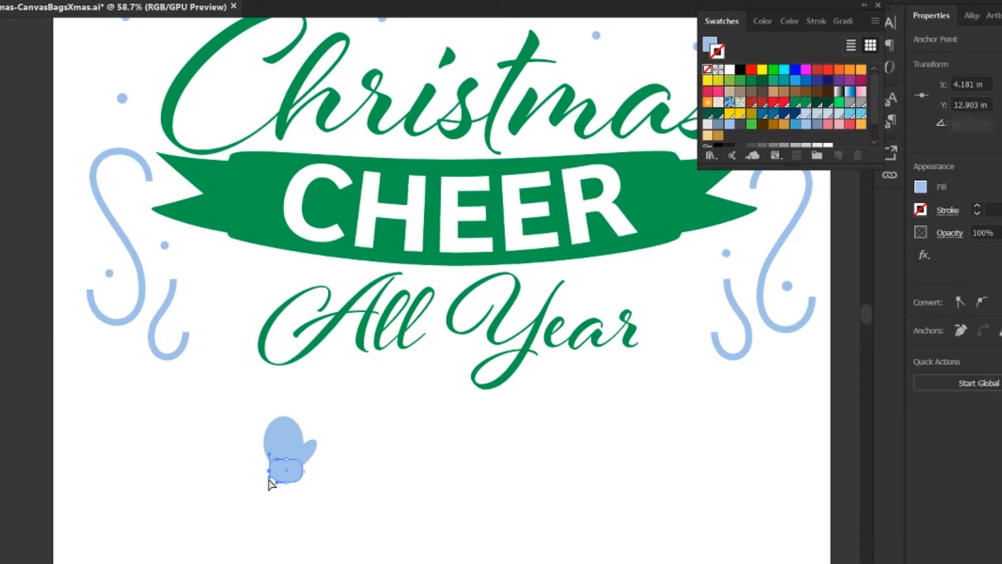
pyautogui.click(347, 474)
# Step: Unite the palm and thumb ellipses into one shape, and give it and the cuff a red fill with no stroke
pyautogui.click(300, 445)
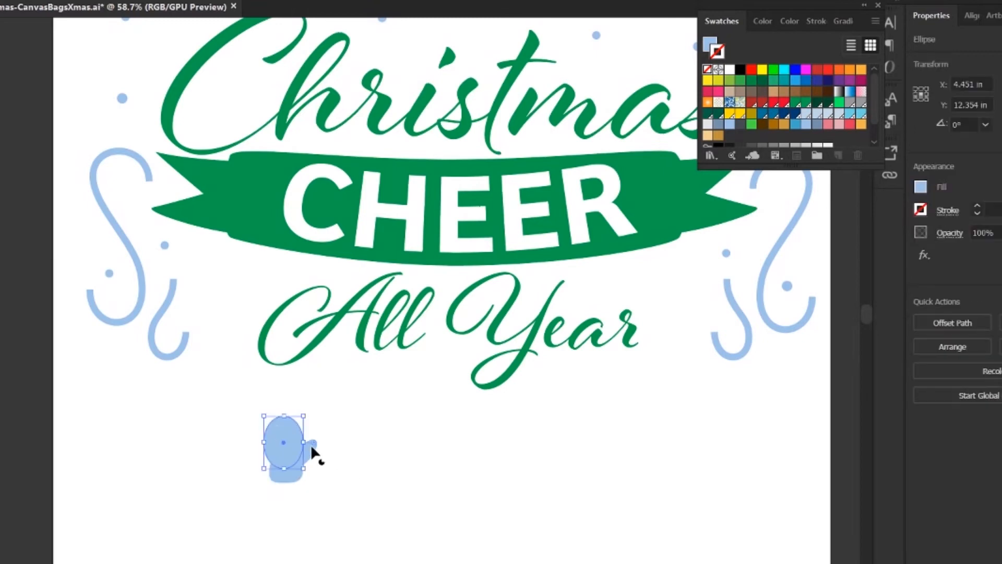
pyautogui.click(924, 387)
pyautogui.keyDown('shift'); pyautogui.click(286, 475); pyautogui.keyUp('shift')
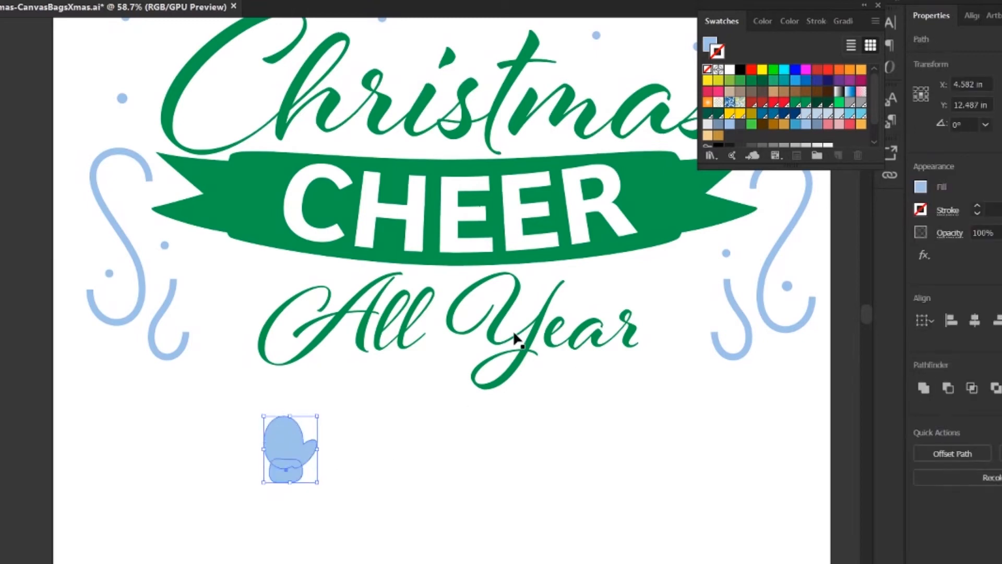
pyautogui.click(772, 103)
pyautogui.hotkey('shift', 'x')
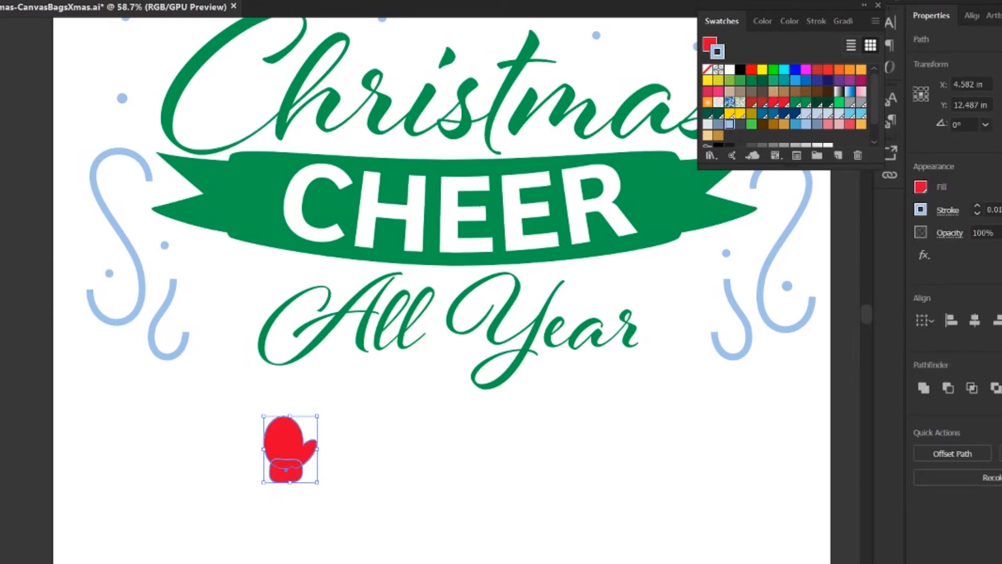
pyautogui.press('/')
pyautogui.click(431, 466)
# Step: Give the mitten's cuff a white fill and a red outline
pyautogui.click(282, 473)
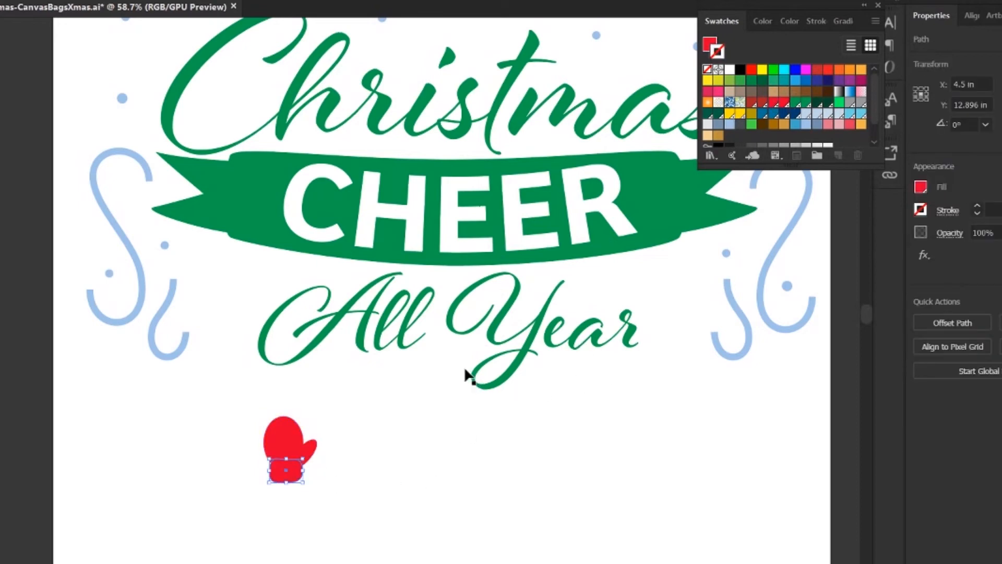
pyautogui.click(730, 70)
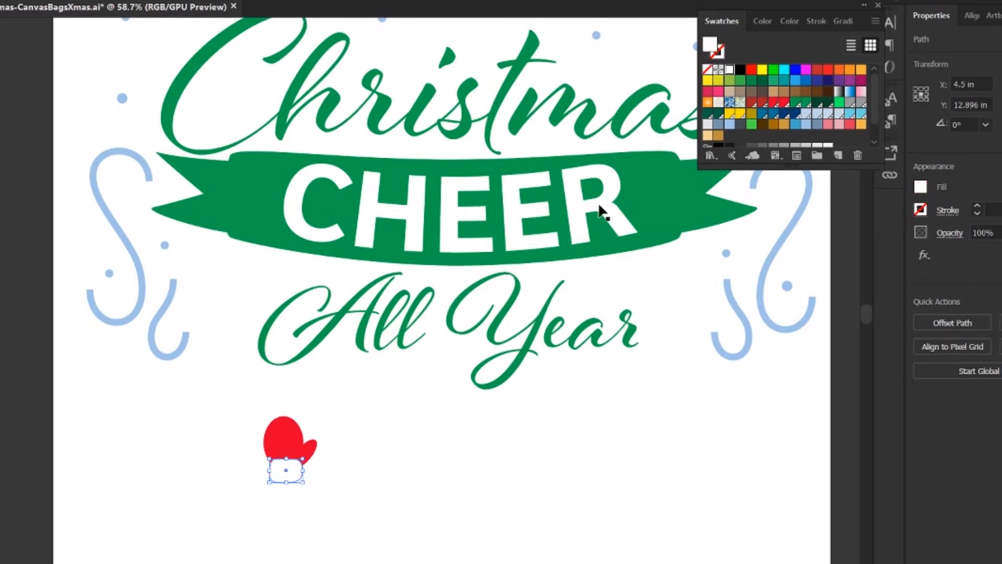
pyautogui.click(420, 443)
pyautogui.click(282, 472)
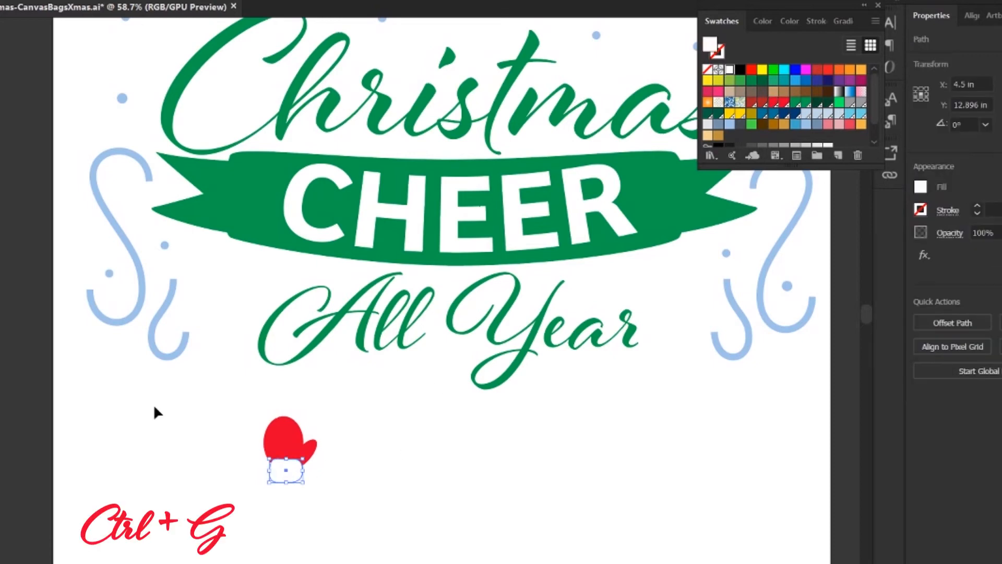
pyautogui.press('x')
pyautogui.click(718, 25)
pyautogui.click(773, 102)
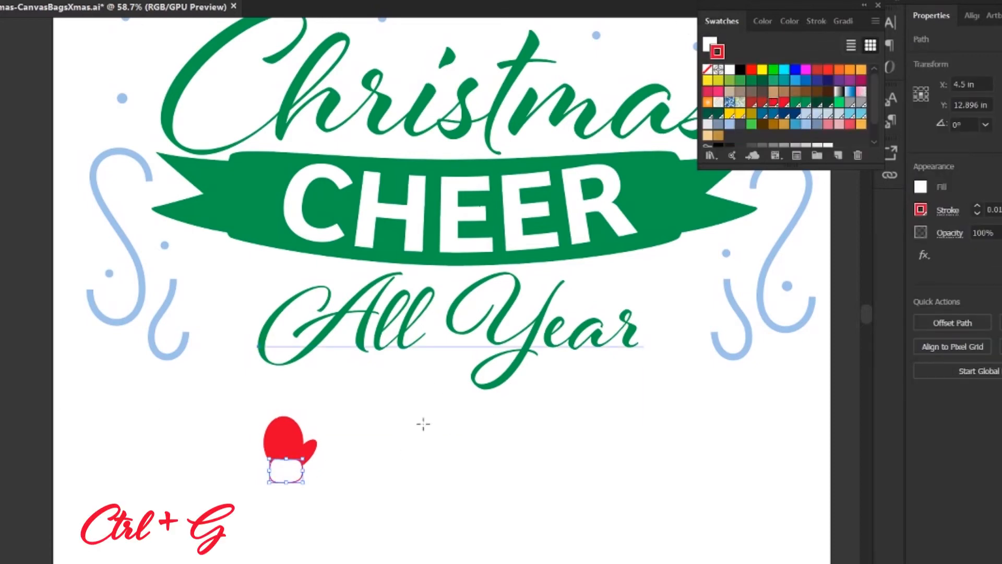
pyautogui.click(423, 424)
# Step: Group the mitten with its cuff and place it slightly tilted just left of All Year
pyautogui.click(267, 492)
pyautogui.click(284, 469)
pyautogui.moveTo(286, 459); pyautogui.dragTo(252, 285)
pyautogui.click(335, 470)
pyautogui.keyDown('shift'); pyautogui.click(356, 323); pyautogui.keyUp('shift')
pyautogui.hotkey('ctrl', 'g')
# Step: Add a mirrored copy of the mitten just right of All Year
pyautogui.press('o')
pyautogui.press('Return')
pyautogui.hotkey('alt', 'c')
pyautogui.press('v')
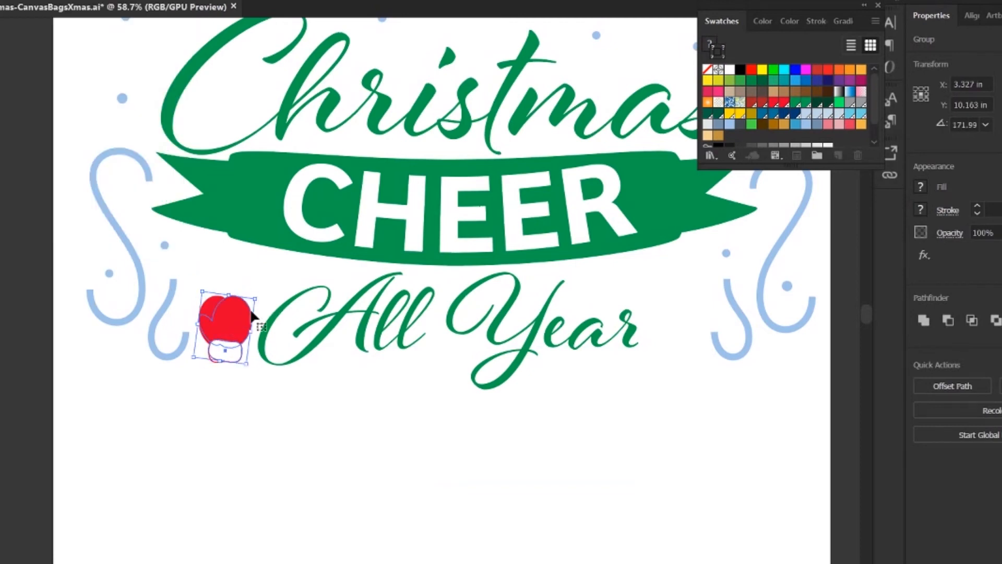
pyautogui.moveTo(226, 326); pyautogui.dragTo(672, 326)
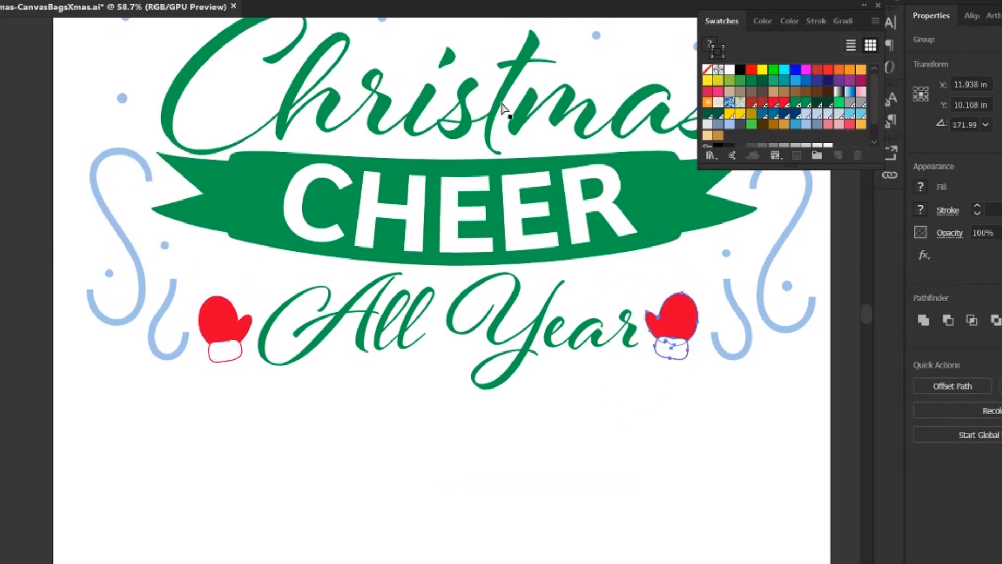
# Step: Show the rulers, place a horizontal guide just below the mittens and line up the right mitten with it
pyautogui.hotkey('ctrl', 'r')
pyautogui.moveTo(513, 24); pyautogui.dragTo(498, 360)
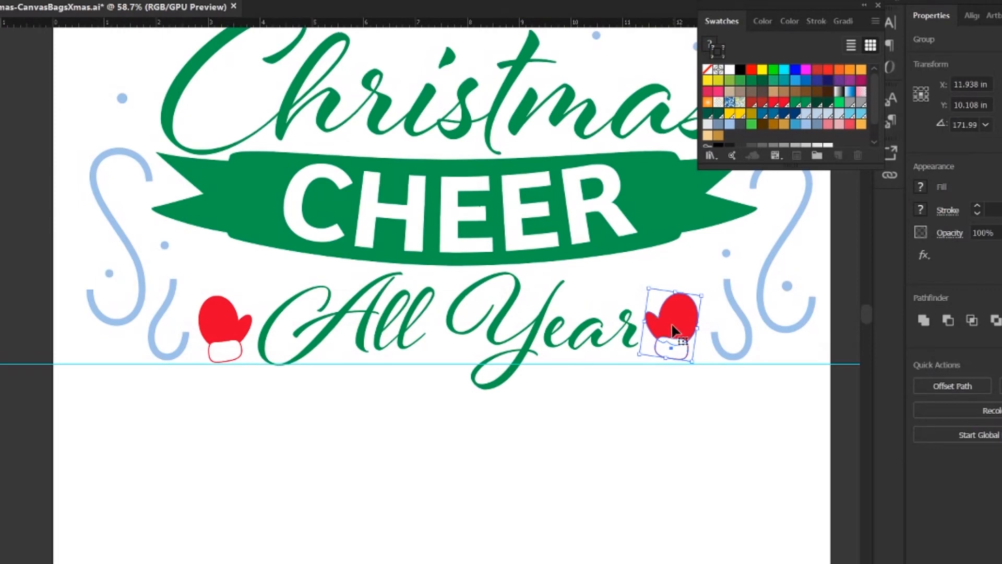
pyautogui.moveTo(672, 324); pyautogui.dragTo(674, 327)
pyautogui.click(652, 409)
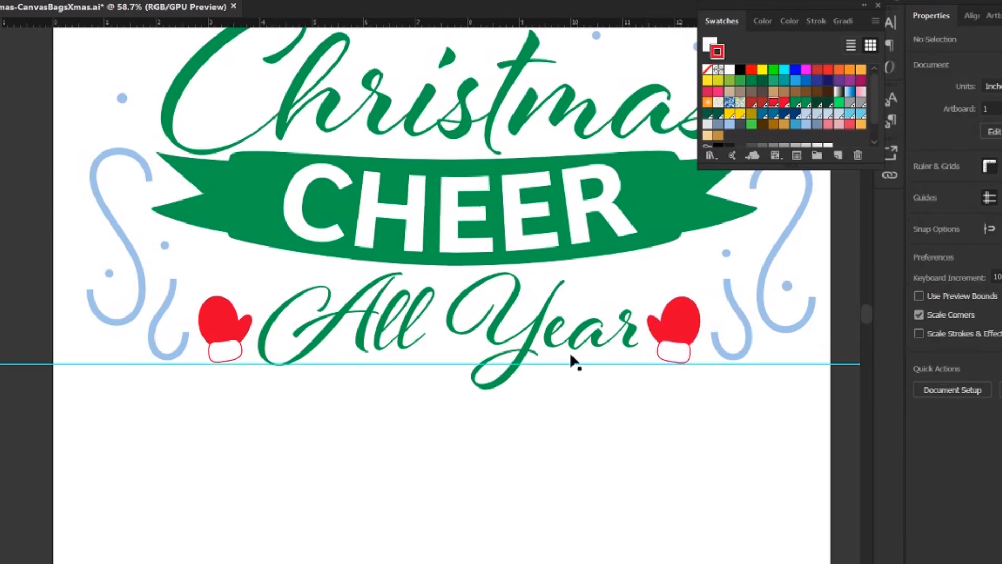
# Step: Vary the large right curl's stroke width so it is thick in the middle and tapers to thin ends
pyautogui.scroll(3, 569, 355)
pyautogui.hscroll(3, 568, 355)
pyautogui.click(718, 305)
pyautogui.moveTo(718, 298)
pyautogui.mouseDown()
pyautogui.moveTo(660, 296)
pyautogui.moveTo(722, 303)
pyautogui.mouseUp()
pyautogui.hotkey('ctrl', 'z')
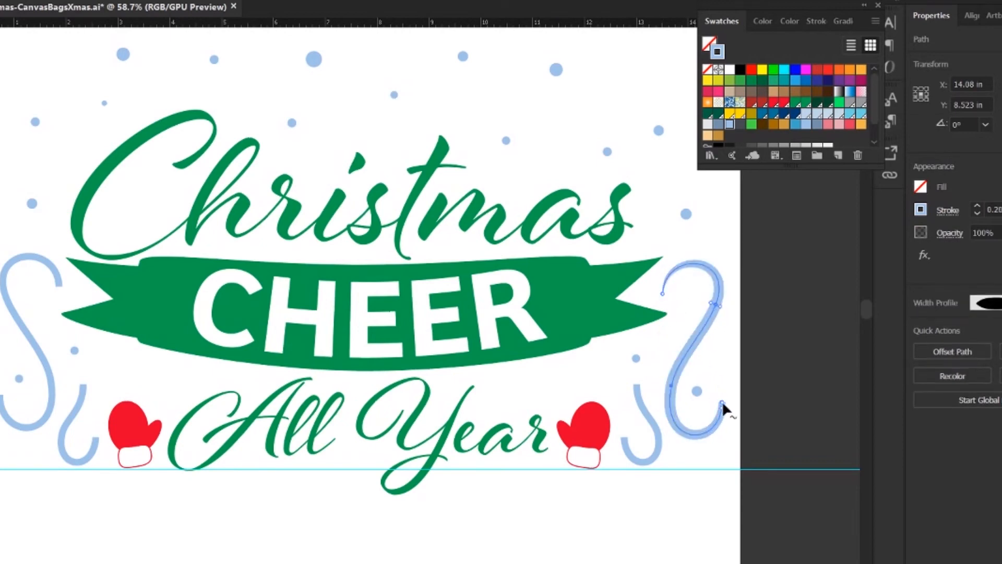
pyautogui.moveTo(720, 401); pyautogui.dragTo(721, 402)
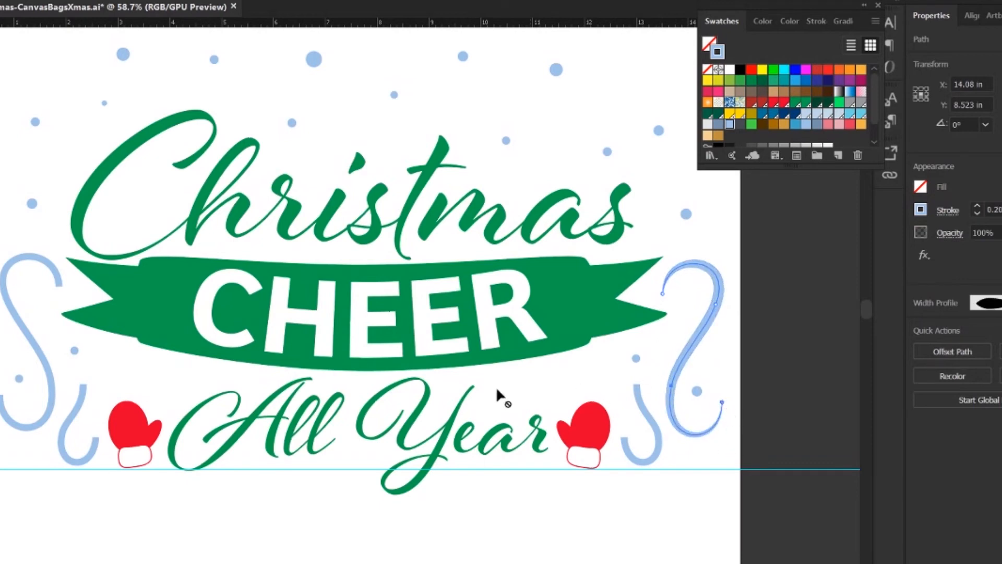
# Step: Use the Width tool to taper both ends of the small right curl and thicken its lower bend
pyautogui.press('v')
pyautogui.click(641, 390)
pyautogui.click(639, 392)
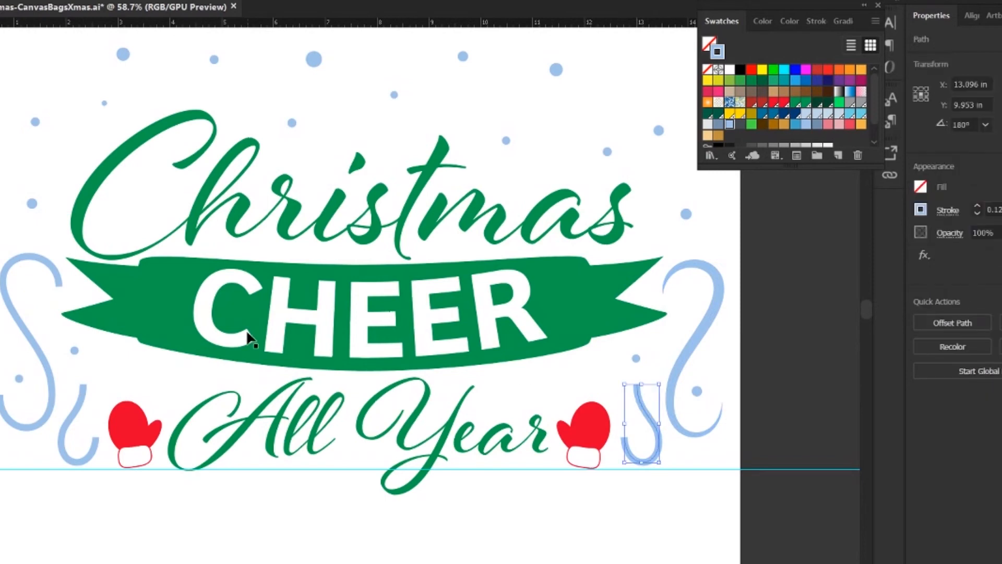
pyautogui.hotkey('shift', 'w')
pyautogui.moveTo(634, 382); pyautogui.dragTo(634, 383)
pyautogui.moveTo(656, 431); pyautogui.dragTo(624, 437)
pyautogui.hotkey('ctrl', 'shift', 'a')
pyautogui.press('v')
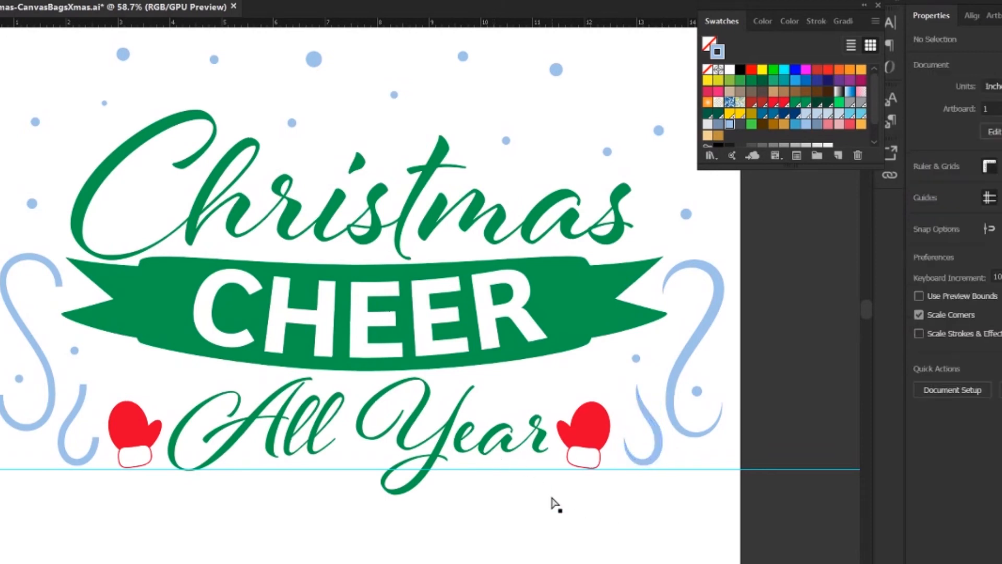
# Step: Replace the small left curl with a mirrored copy of the tapered small right curl
pyautogui.click(72, 419)
pyautogui.press('Delete')
pyautogui.click(656, 447)
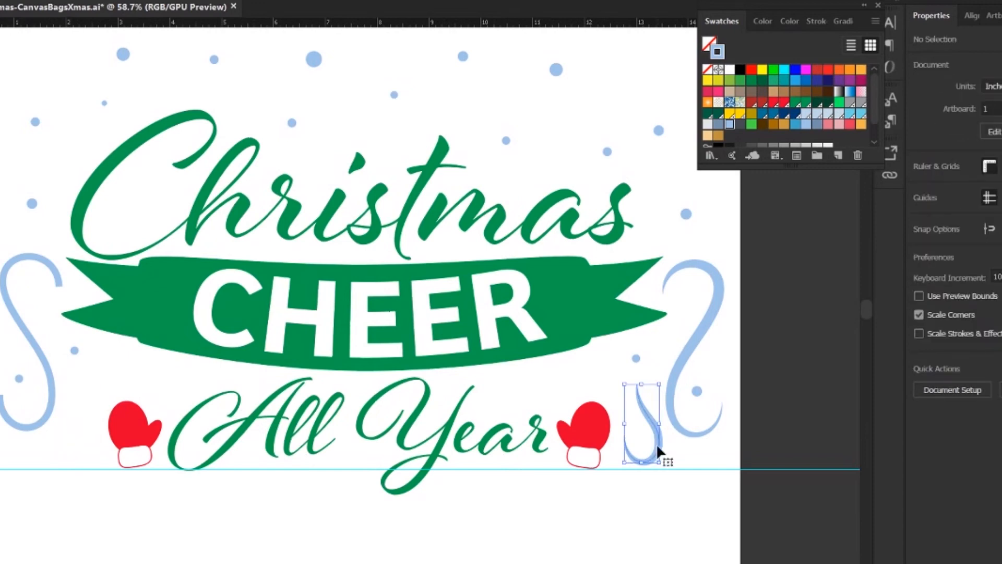
pyautogui.press('o')
pyautogui.press('Return')
pyautogui.hotkey('alt', 'c')
pyautogui.press('v')
pyautogui.moveTo(656, 443); pyautogui.dragTo(67, 430)
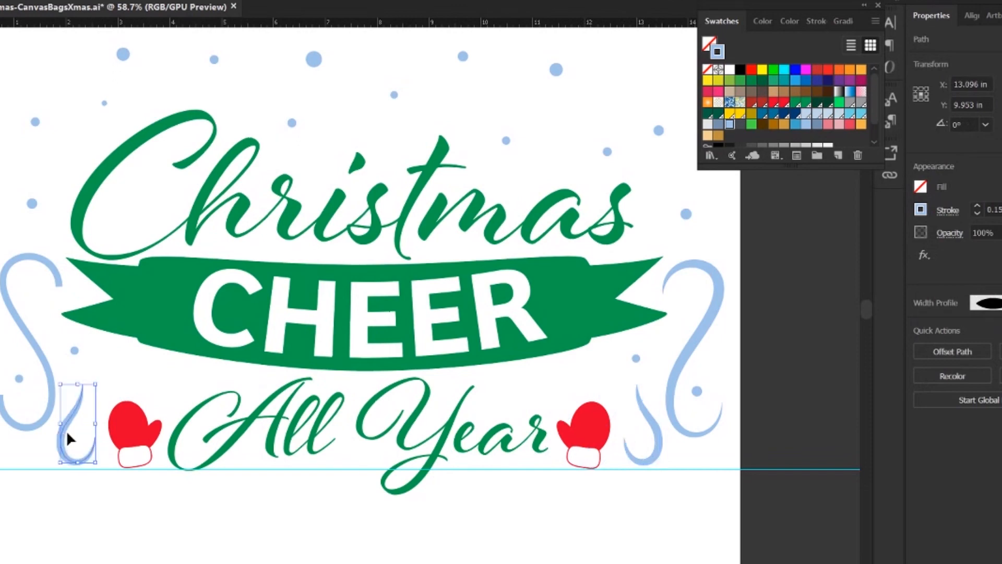
# Step: Replace the large left curl with a mirrored copy of the tapered large right curl
pyautogui.click(38, 422)
pyautogui.press('Delete')
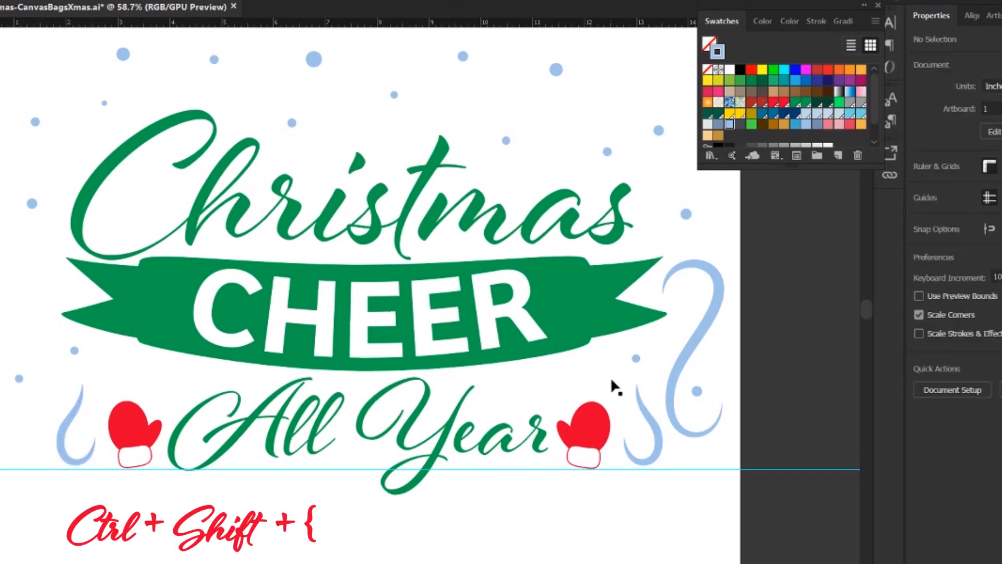
pyautogui.click(681, 371)
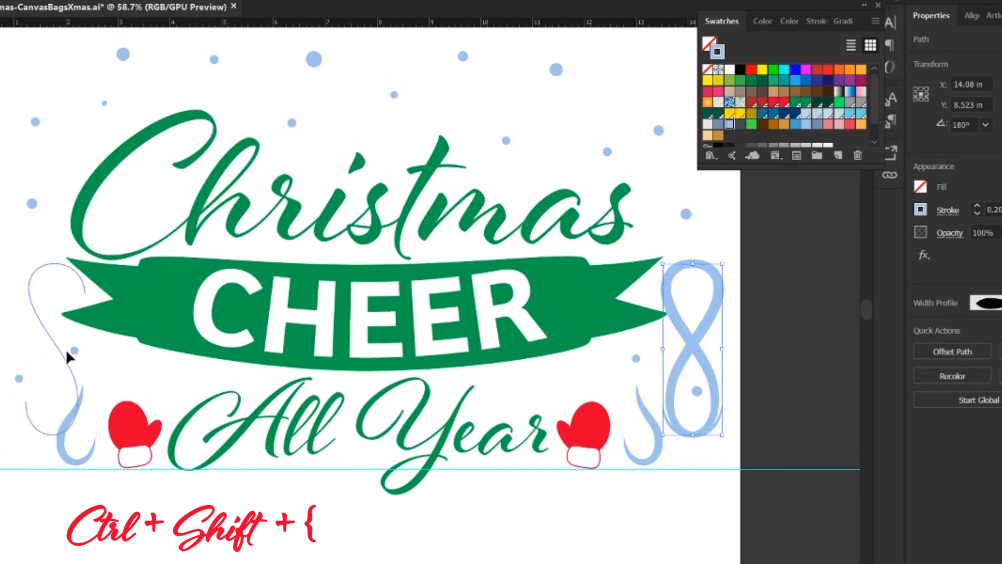
pyautogui.moveTo(29, 359); pyautogui.dragTo(36, 360)
pyautogui.click(107, 511)
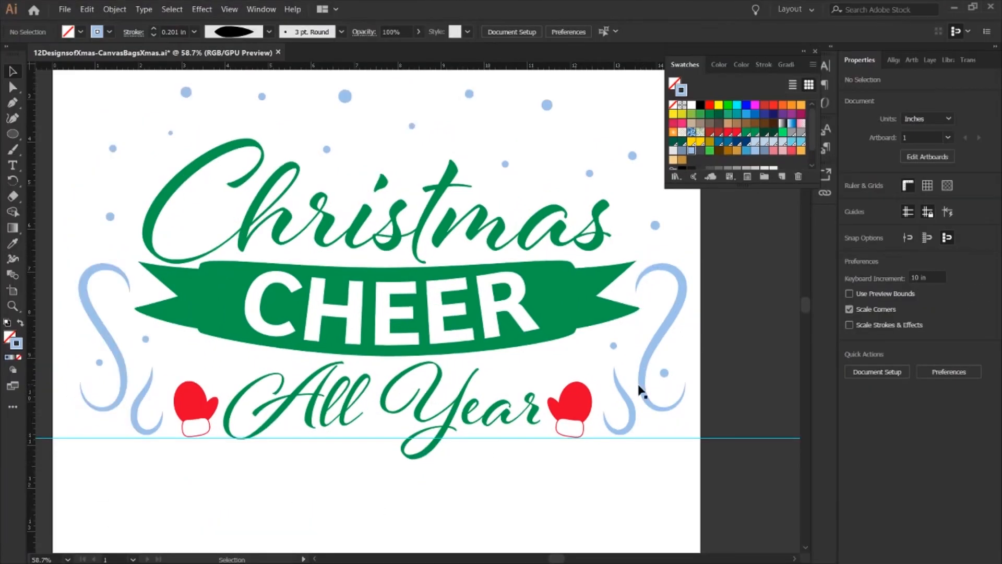
# Step: Apply a freeform gradient to the left ribbon tail and color the stop at its notch medium green
pyautogui.scroll(3, 668, 409)
pyautogui.scroll(-1, 646, 397)
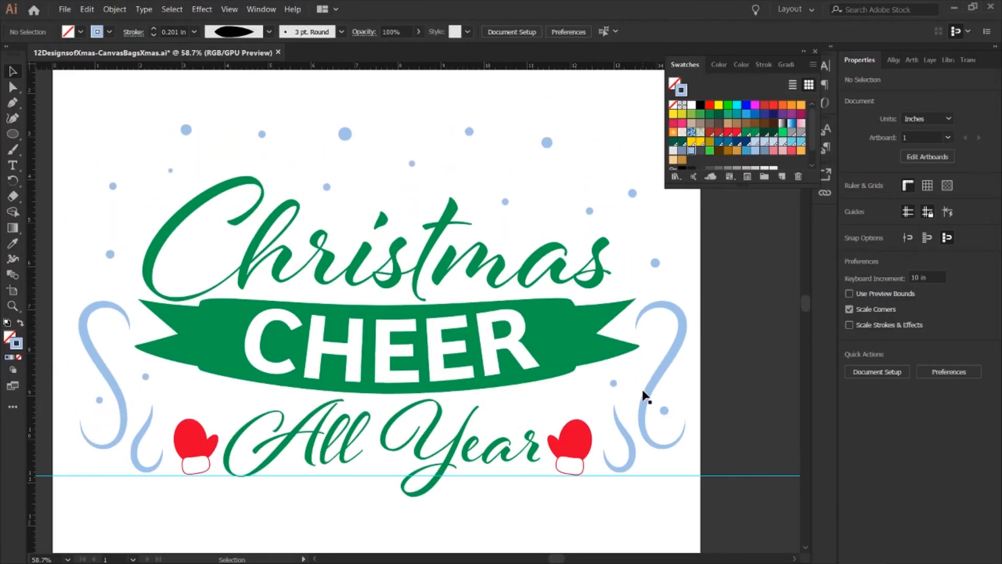
pyautogui.click(181, 324)
pyautogui.press('g')
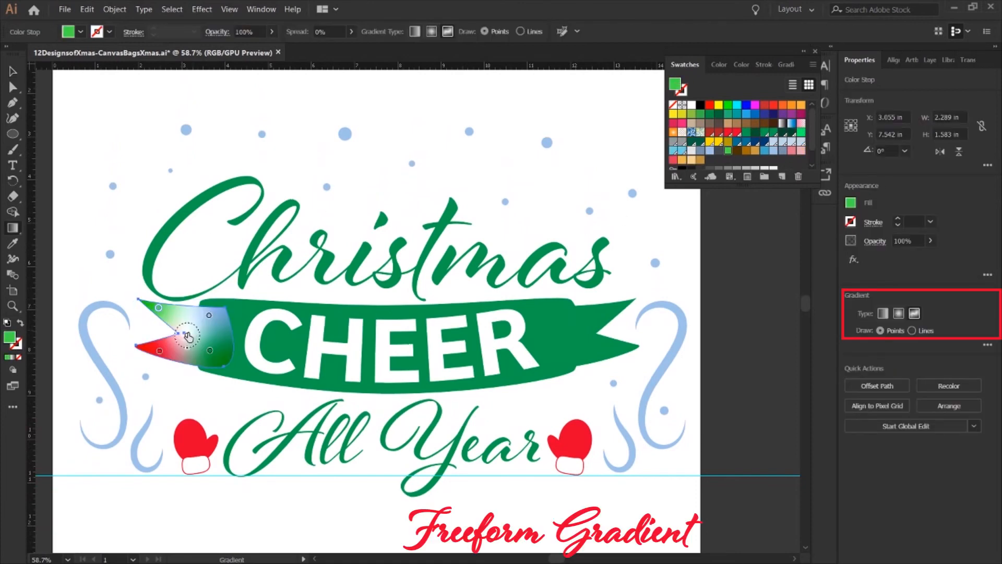
pyautogui.click(747, 131)
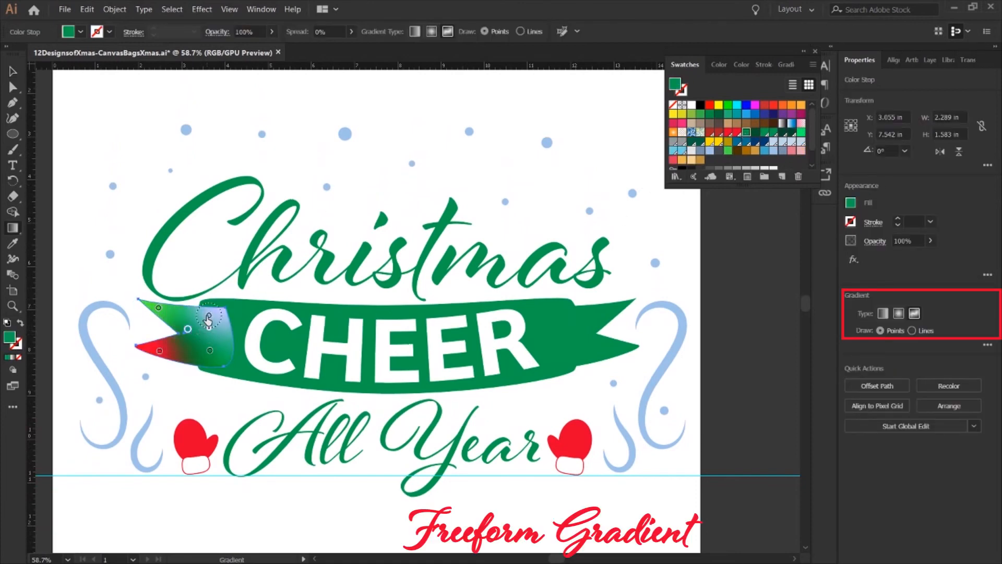
# Step: Color the left tail's inner-end gradient stops dark green and its lower-tip stop medium green, and send the tail behind the banner
pyautogui.click(210, 350)
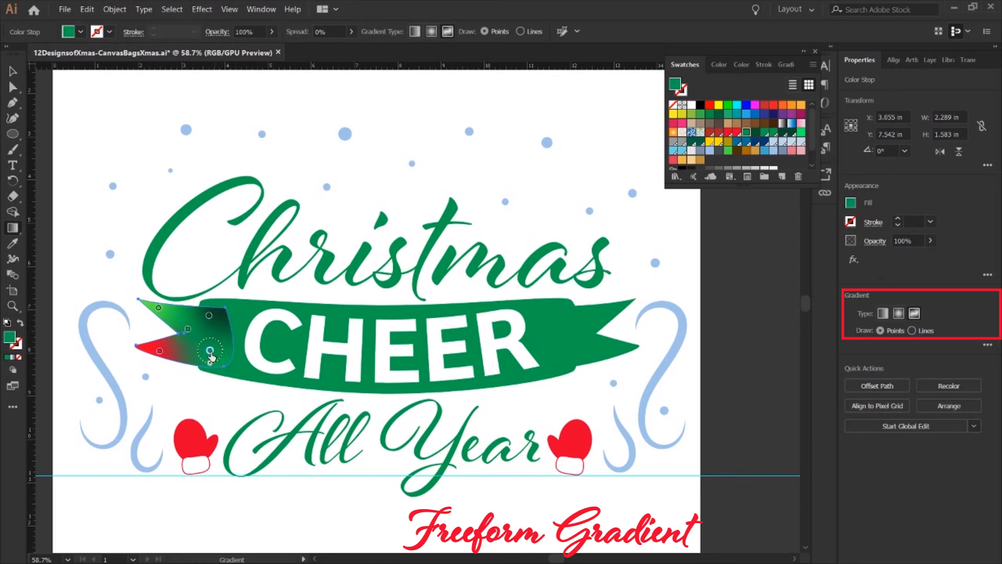
pyautogui.click(754, 132)
pyautogui.click(159, 350)
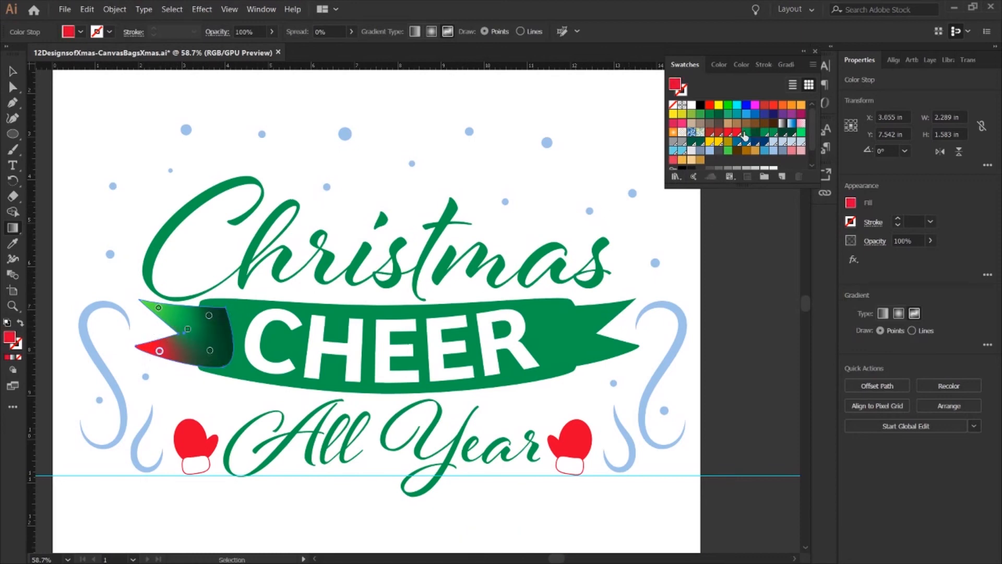
pyautogui.click(744, 135)
pyautogui.click(13, 72)
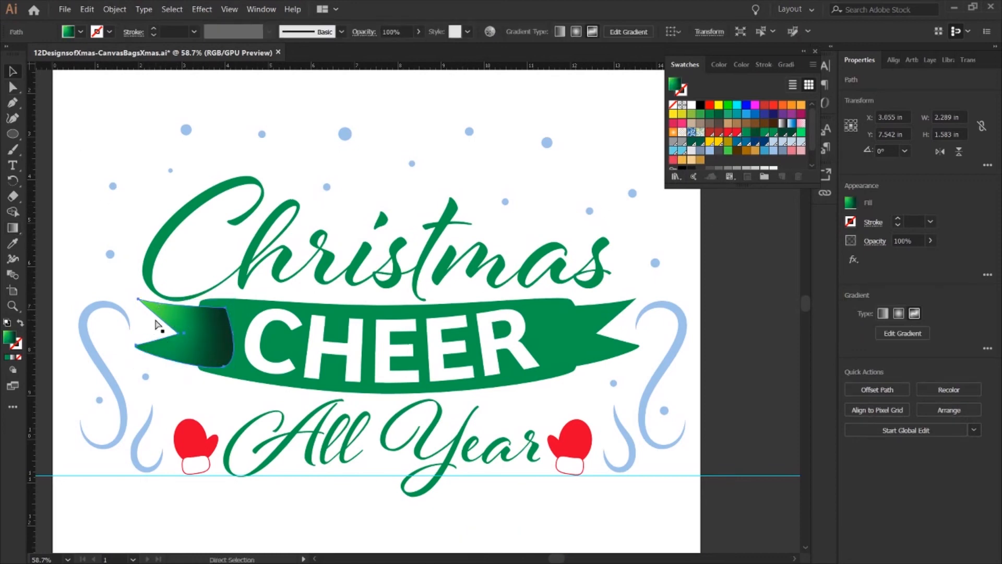
pyautogui.hotkey('ctrl', 'shift', '[')
pyautogui.hotkey('ctrl', 'shift', 'a')
# Step: Replace the flat green right ribbon tail with a mirrored copy of the gradient-shaded left tail
pyautogui.click(608, 314)
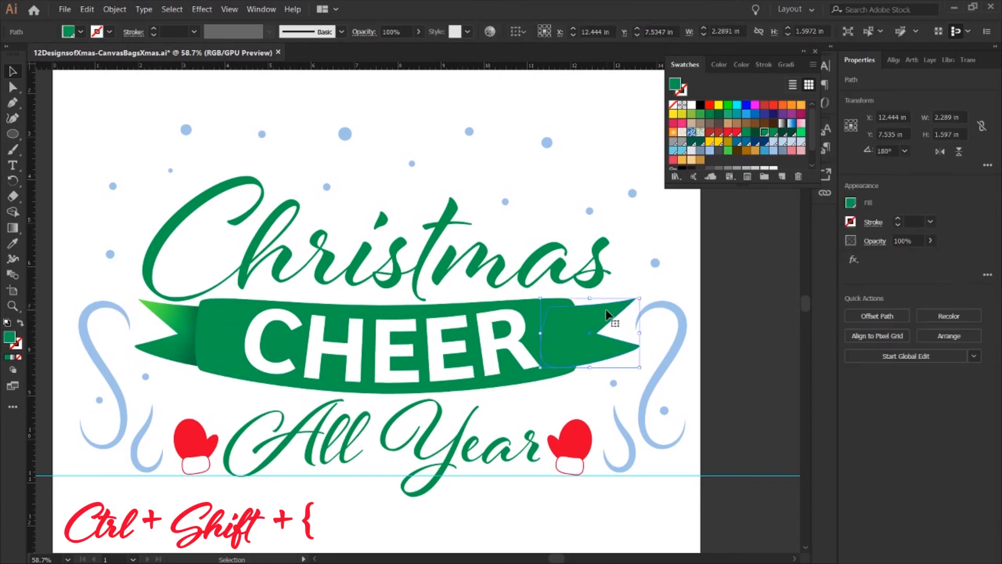
pyautogui.press('Delete')
pyautogui.click(171, 358)
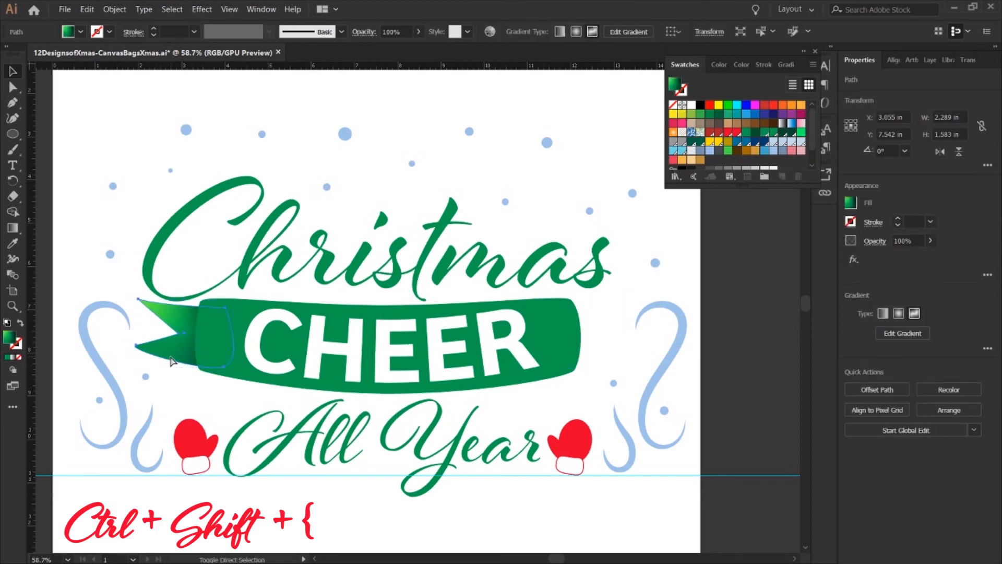
pyautogui.hotkey('ctrl', 'r')
pyautogui.press('Return')
pyautogui.moveTo(172, 360); pyautogui.dragTo(567, 350)
pyautogui.hotkey('ctrl', 'shift', 'a')
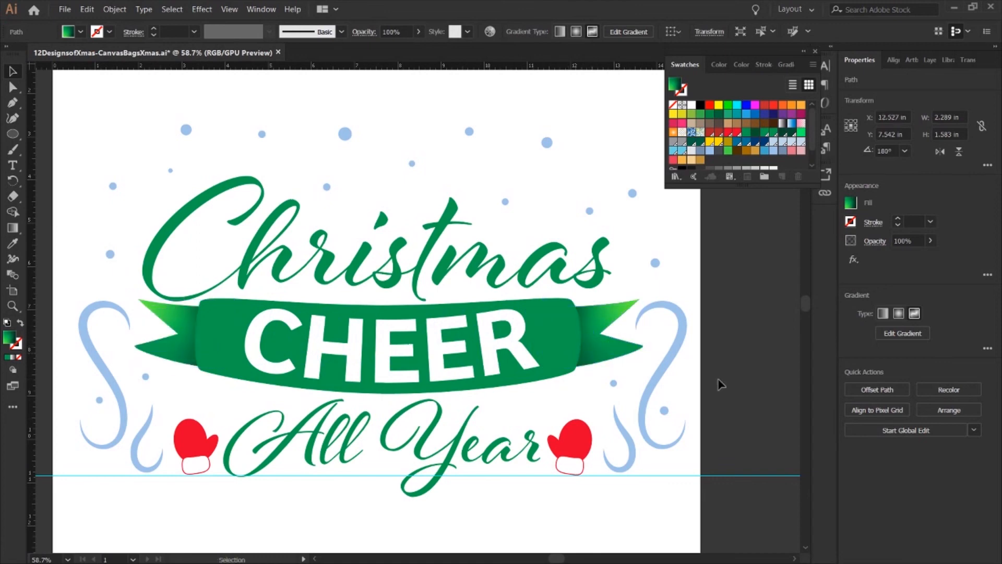
# Step: Apply a freeform gradient to the banner's center section, with light green upper corners and dark green stops along the lower edge
pyautogui.click(564, 339)
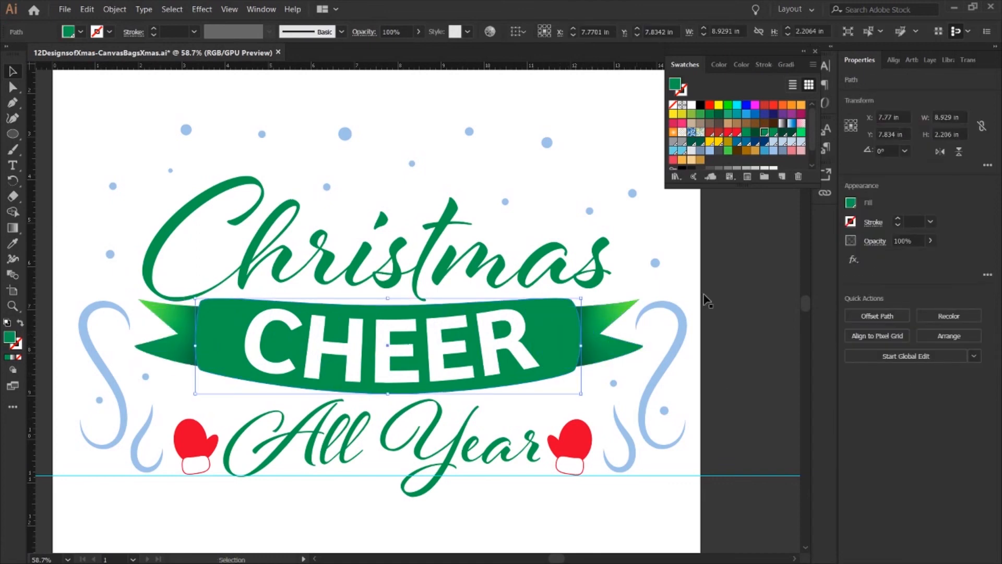
pyautogui.press('g')
pyautogui.click(913, 313)
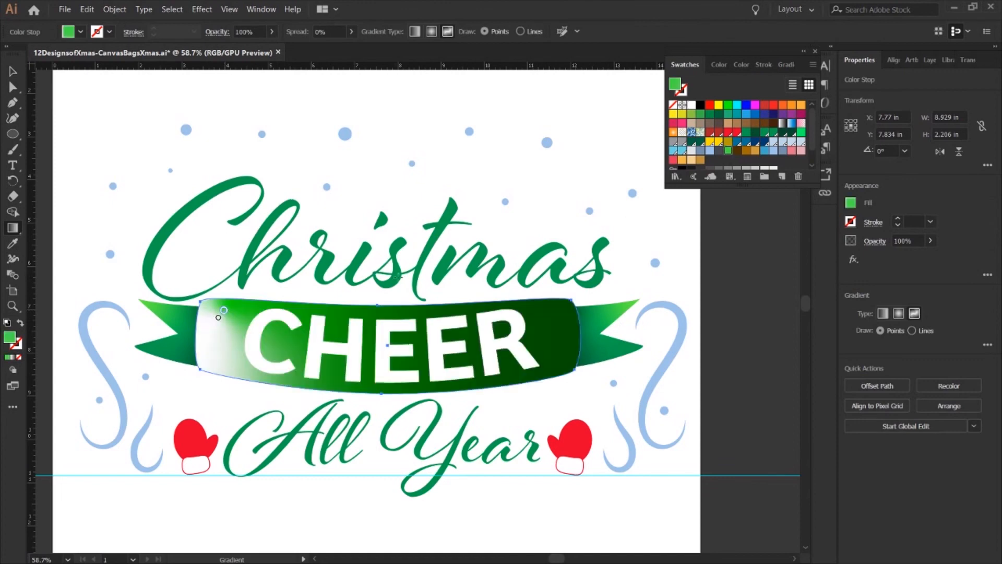
pyautogui.click(208, 367)
pyautogui.click(755, 133)
pyautogui.click(548, 375)
pyautogui.click(463, 386)
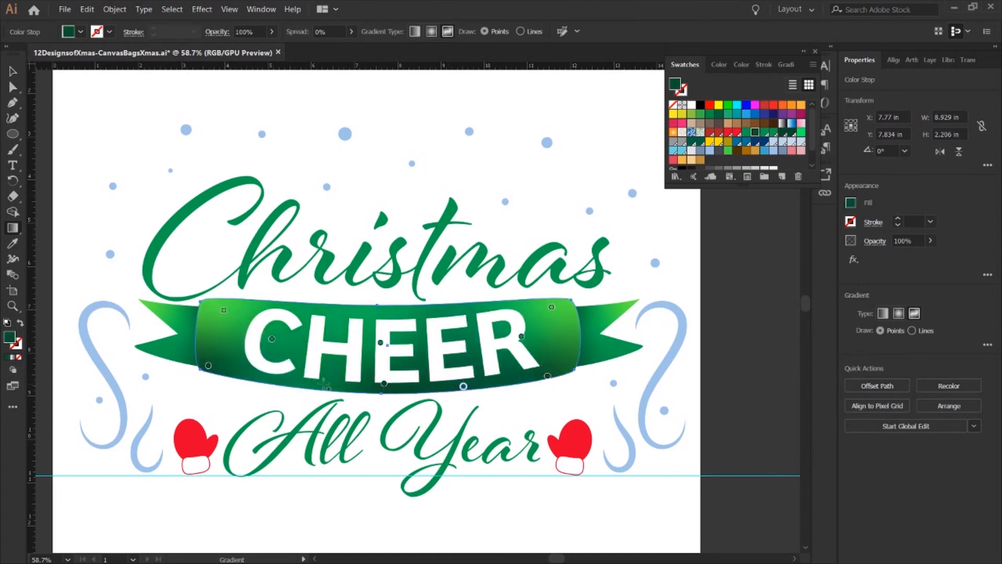
pyautogui.click(297, 385)
# Step: Space medium green gradient stops across the banner's middle and add light green stops along its upper edge
pyautogui.moveTo(380, 342); pyautogui.dragTo(336, 344)
pyautogui.click(416, 345)
pyautogui.click(473, 347)
pyautogui.moveTo(521, 336); pyautogui.dragTo(544, 337)
pyautogui.click(224, 310)
pyautogui.click(297, 308)
pyautogui.click(383, 312)
pyautogui.click(473, 312)
pyautogui.press('v')
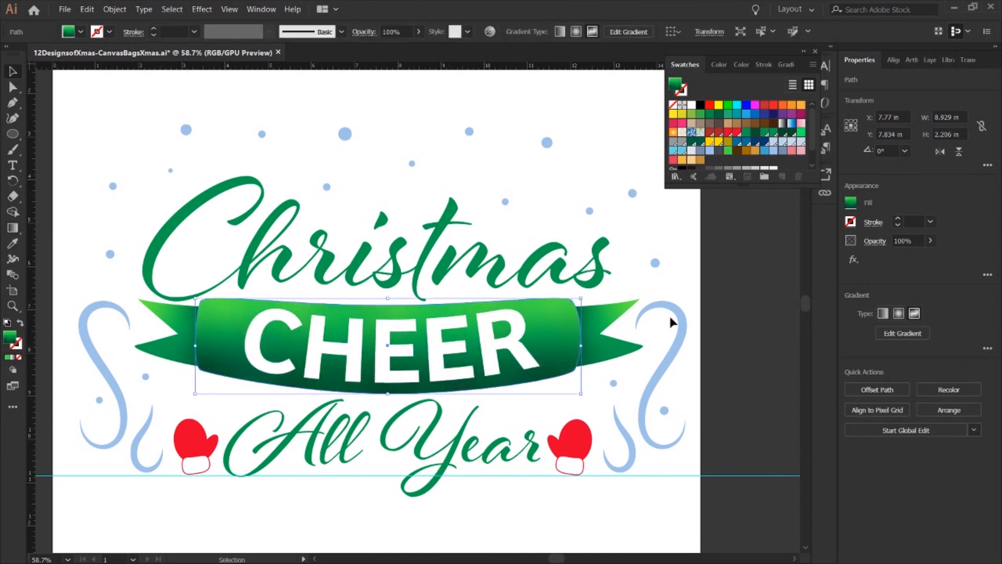
# Step: Slightly adjust the lower-left corner point of the banner's center section
pyautogui.scroll(-1, 670, 316)
pyautogui.press('a')
pyautogui.moveTo(201, 344); pyautogui.dragTo(205, 349)
pyautogui.click(522, 386)
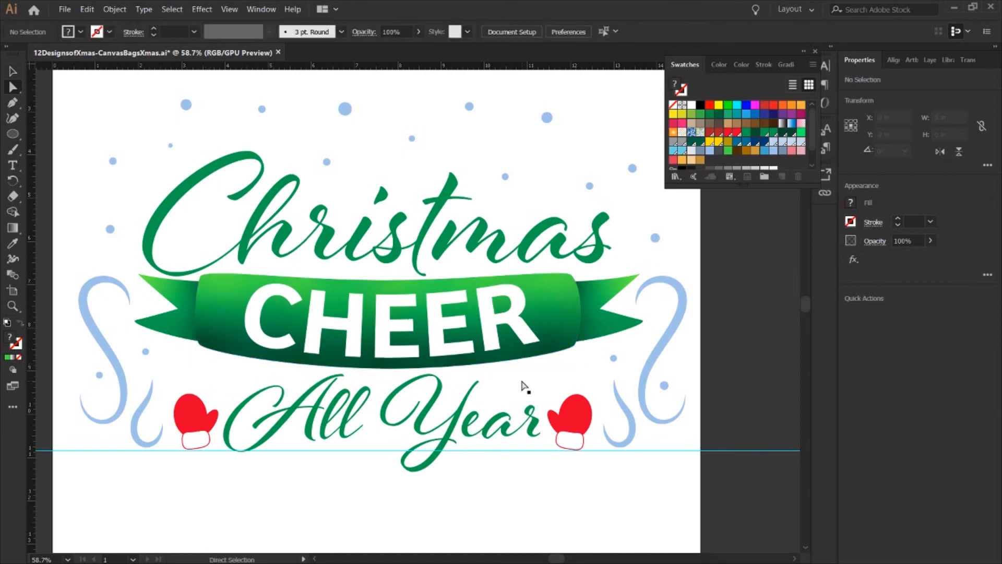
pyautogui.scroll(1, 522, 386)
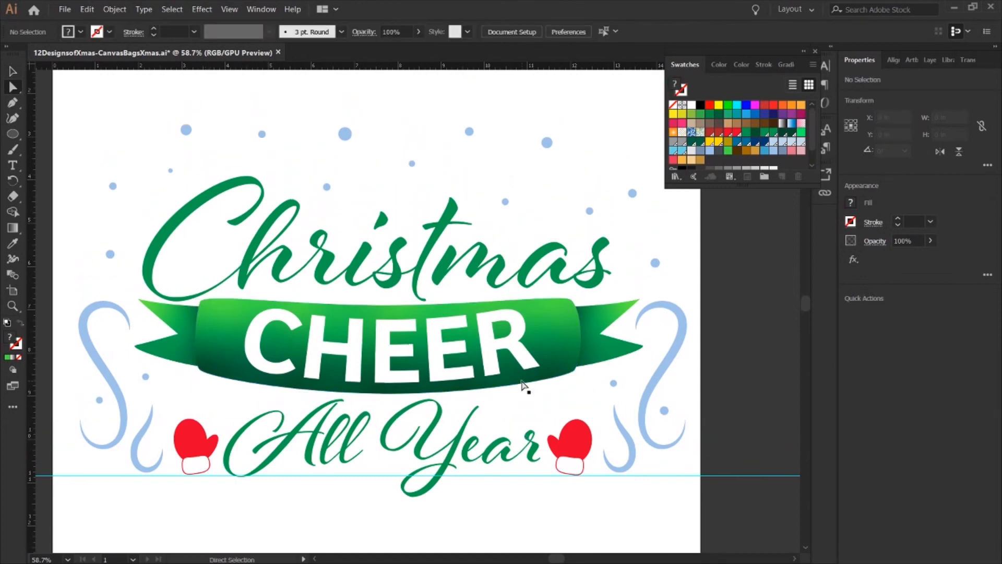
# Step: Preview other fonts on the CHEER text, keep Bree Semibold, and outline the letters with a 0.014 in green stroke
pyautogui.click(982, 315)
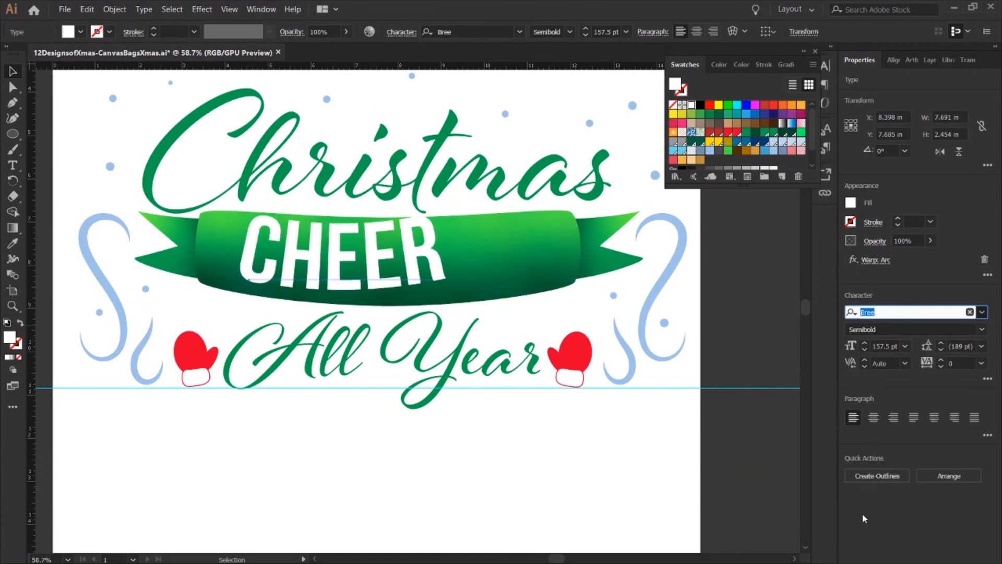
pyautogui.scroll(-3, 863, 536)
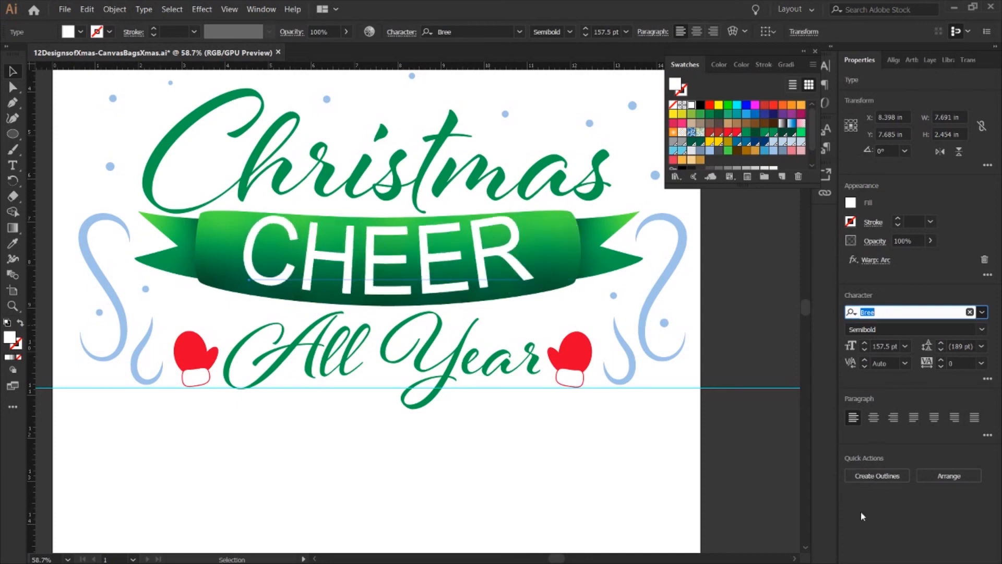
pyautogui.press('Escape')
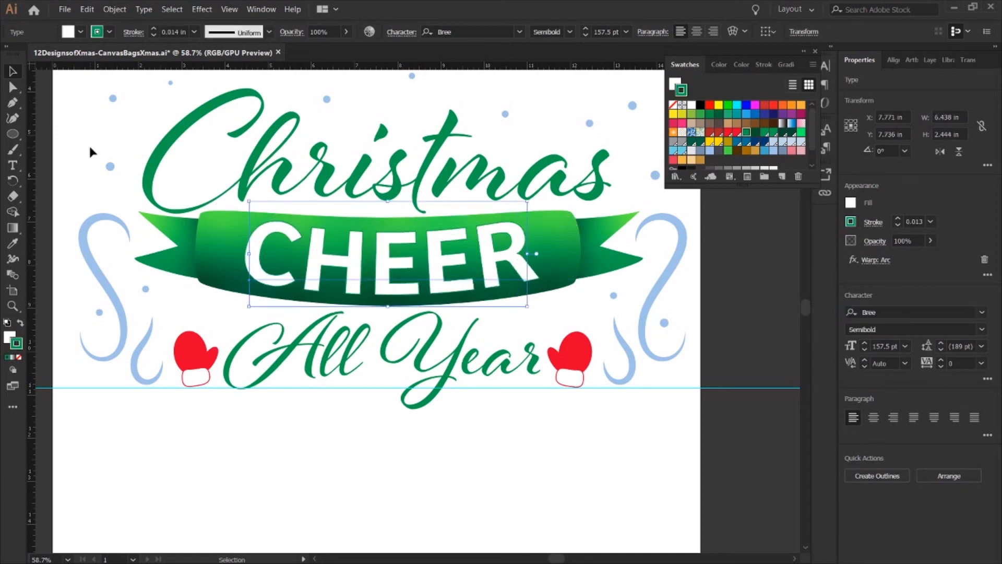
pyautogui.click(755, 450)
# Step: Duplicate the light blue dot above the end of "Christmas" and place the copy higher, near the artboard's right edge
pyautogui.press('z')
pyautogui.keyDown('alt'); pyautogui.click(412, 316); pyautogui.keyUp('alt')
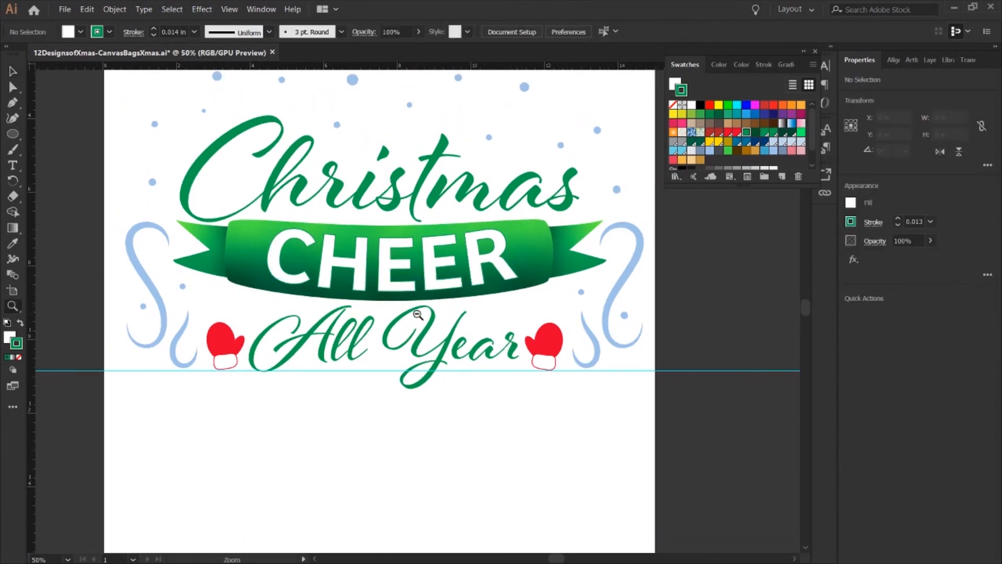
pyautogui.keyDown('alt'); pyautogui.click(411, 315); pyautogui.keyUp('alt')
pyautogui.press('v')
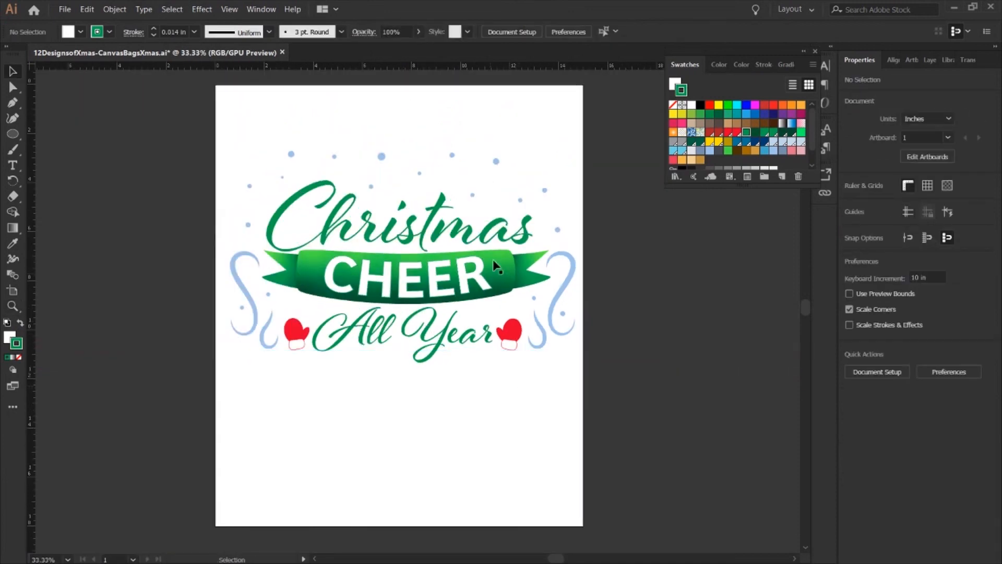
pyautogui.press('a')
pyautogui.click(519, 199)
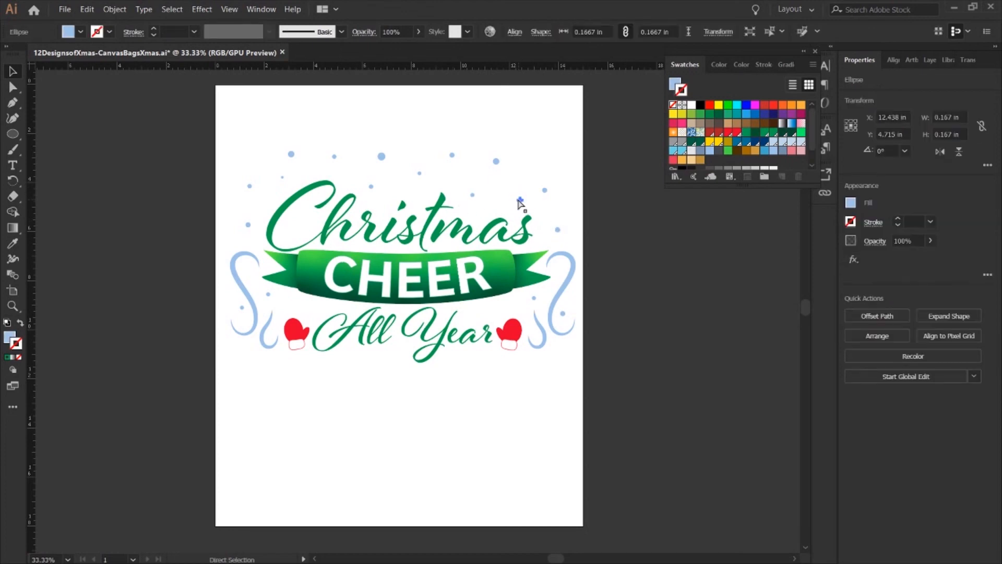
pyautogui.press('z')
pyautogui.click(519, 199)
pyautogui.press('v')
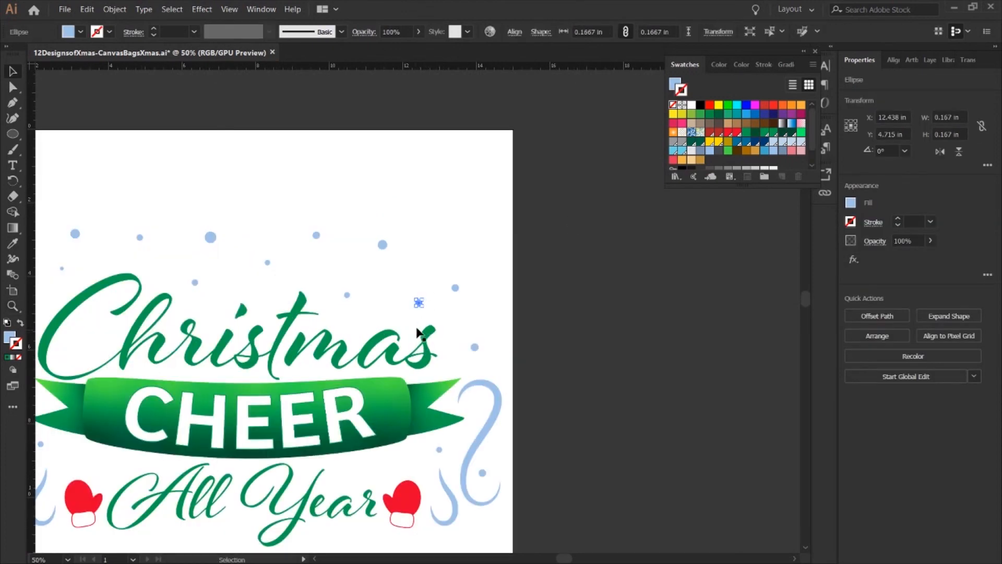
pyautogui.moveTo(417, 304); pyautogui.dragTo(452, 230)
pyautogui.hscroll(-4, 405, 326)
pyautogui.hotkey('ctrl', 'shift', 'a')
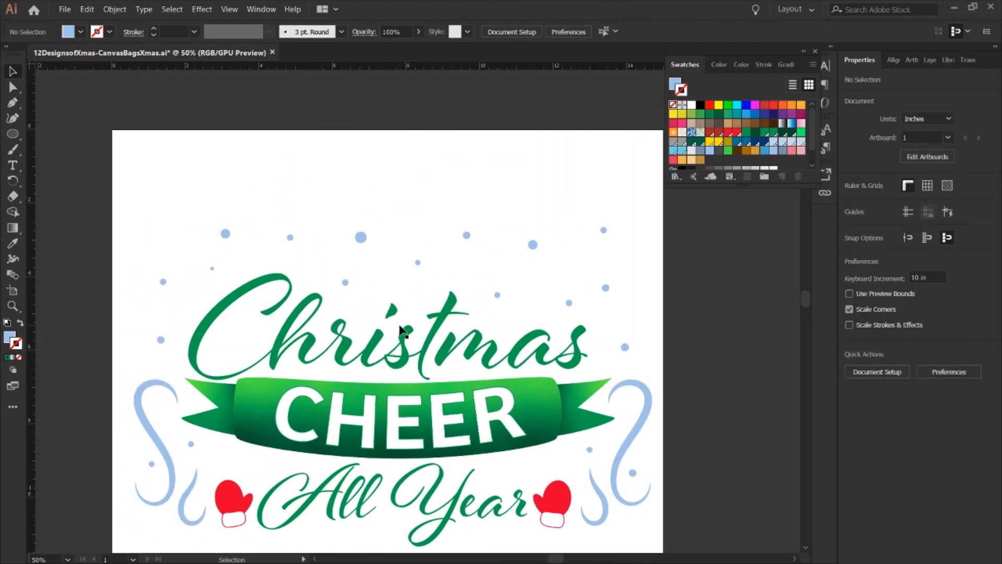
# Step: Review the overall balance of the lettering, banner, dots and curls on the artboard
pyautogui.press('z')
pyautogui.keyDown('alt'); pyautogui.click(464, 383); pyautogui.keyUp('alt')
pyautogui.keyDown('alt'); pyautogui.click(463, 384); pyautogui.keyUp('alt')
pyautogui.hscroll(-2, 357, 323)
pyautogui.click(374, 322)
pyautogui.scroll(3, 412, 329)
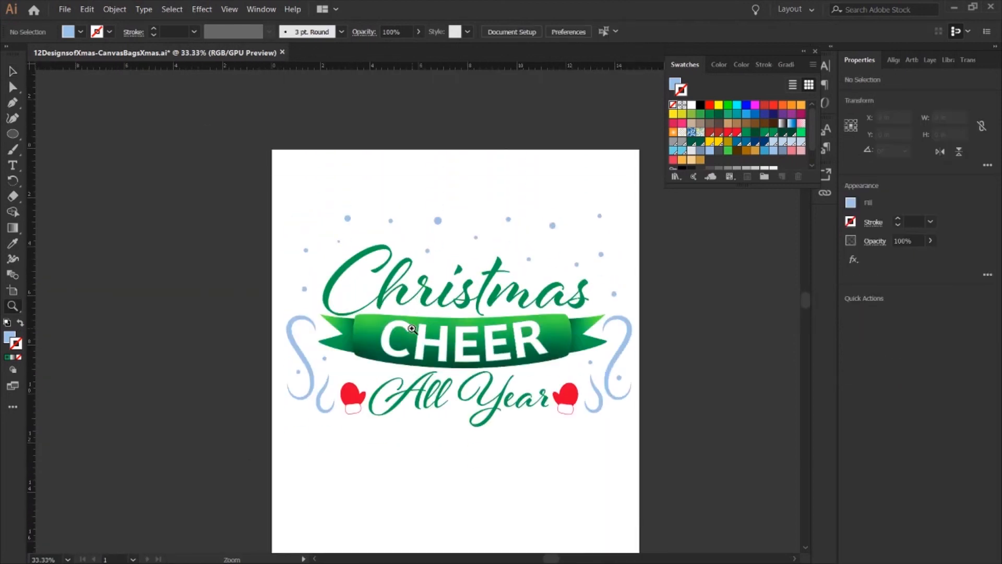
pyautogui.scroll(-2, 412, 328)
pyautogui.hscroll(2, 412, 328)
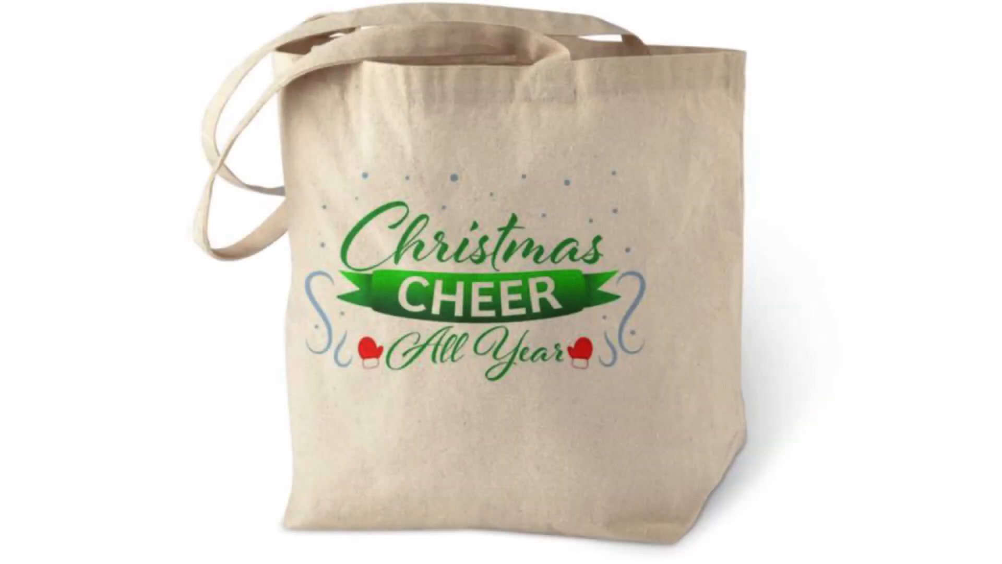